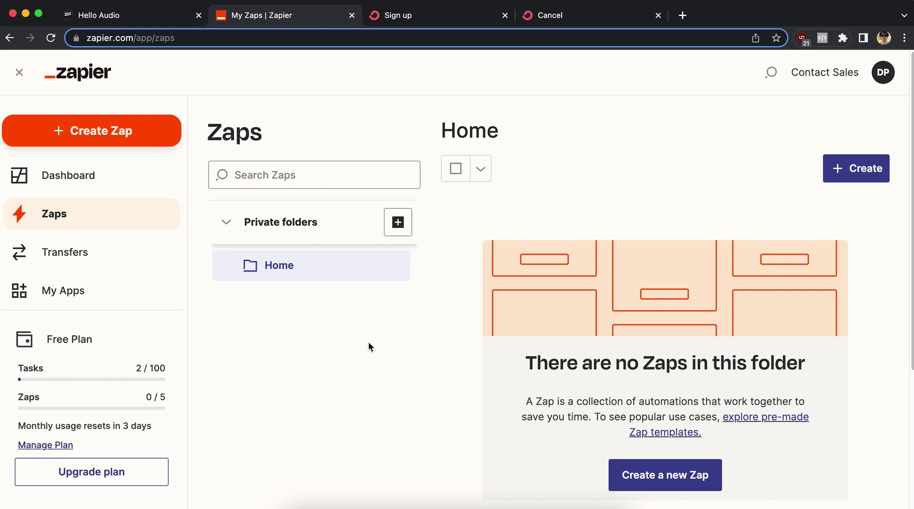
Review the ConvertKit sign-up and cancel form pages, then return to the Zapier zaps list.
left_click(413, 15)
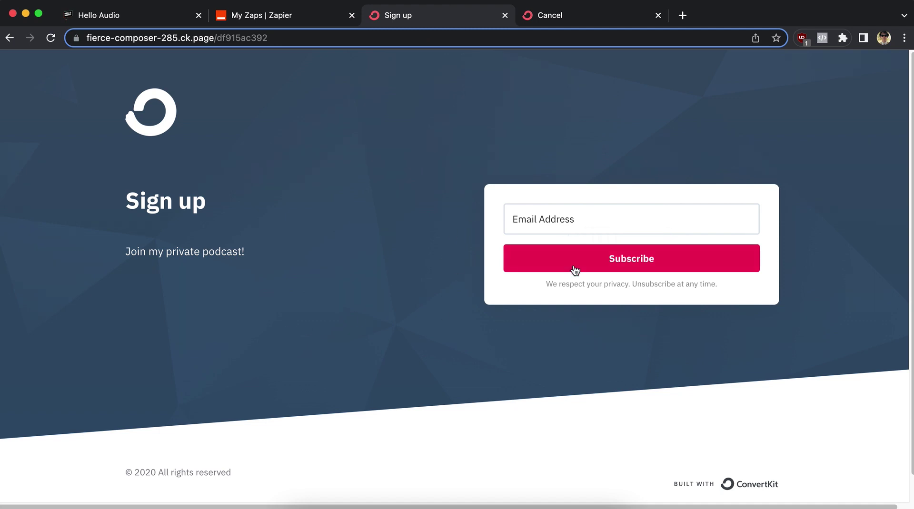
left_click(558, 23)
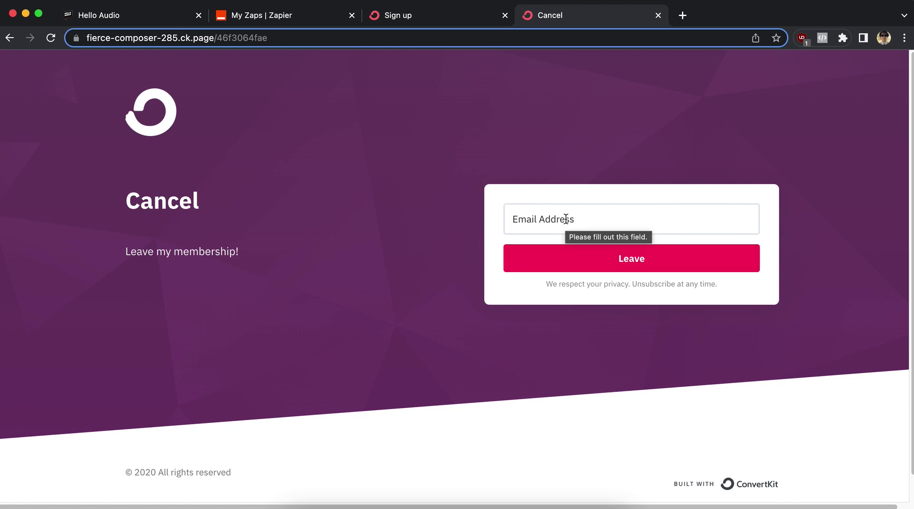
left_click(388, 373)
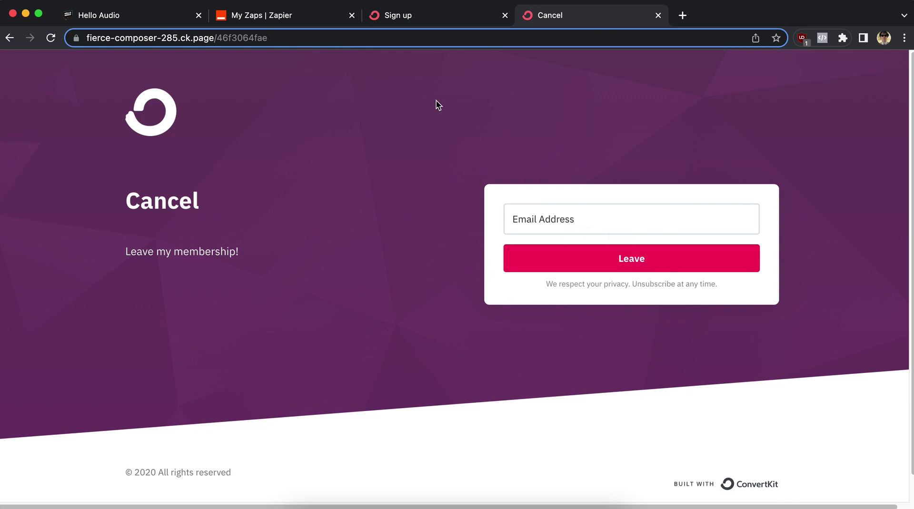
left_click(433, 14)
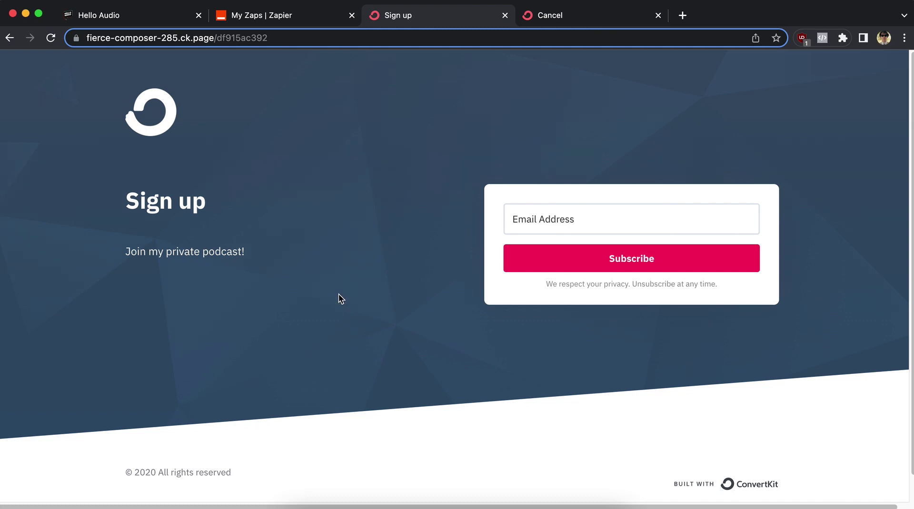
left_click(259, 19)
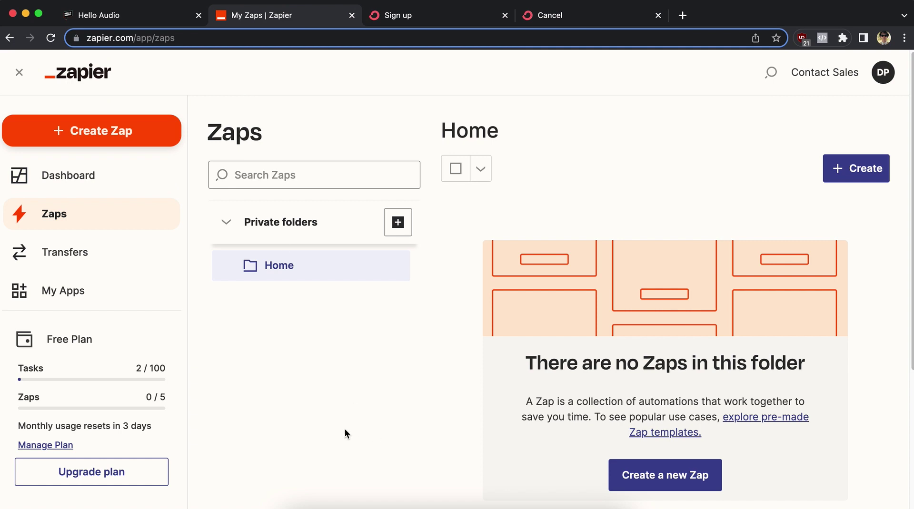
Start a new zap with a ConvertKit New Tag Subscriber trigger.
left_click(77, 134)
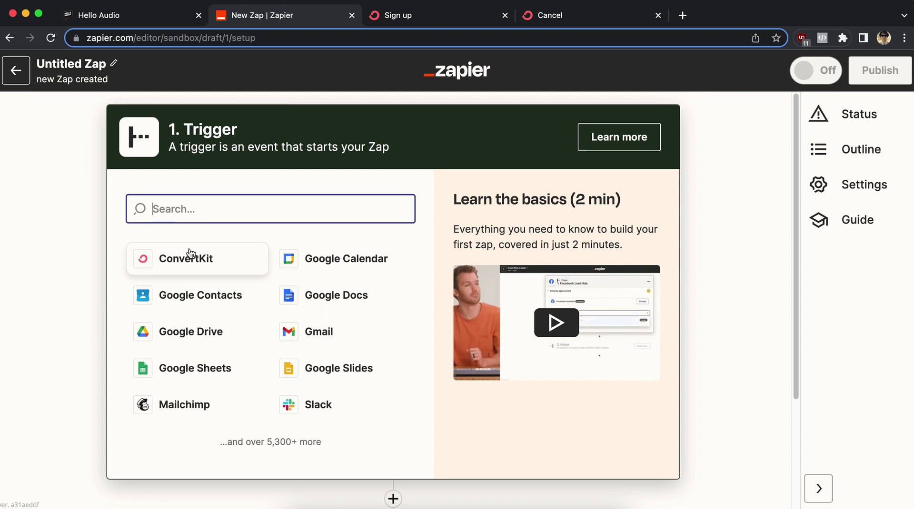
left_click(191, 253)
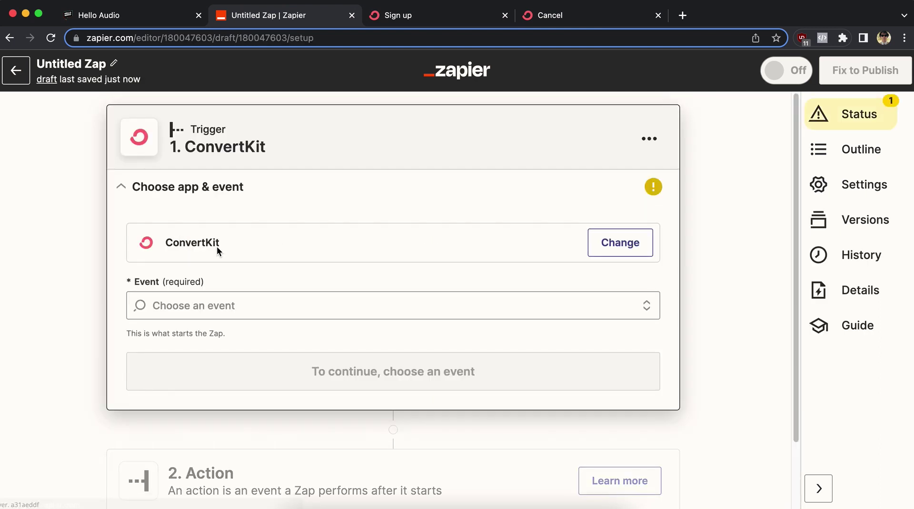
left_click(251, 308)
scroll(255, 329, "down", 3)
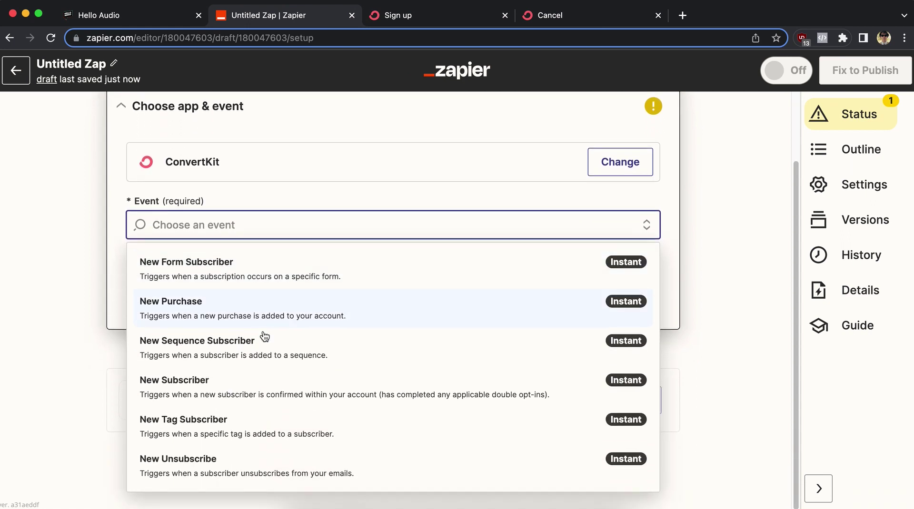
left_click(262, 424)
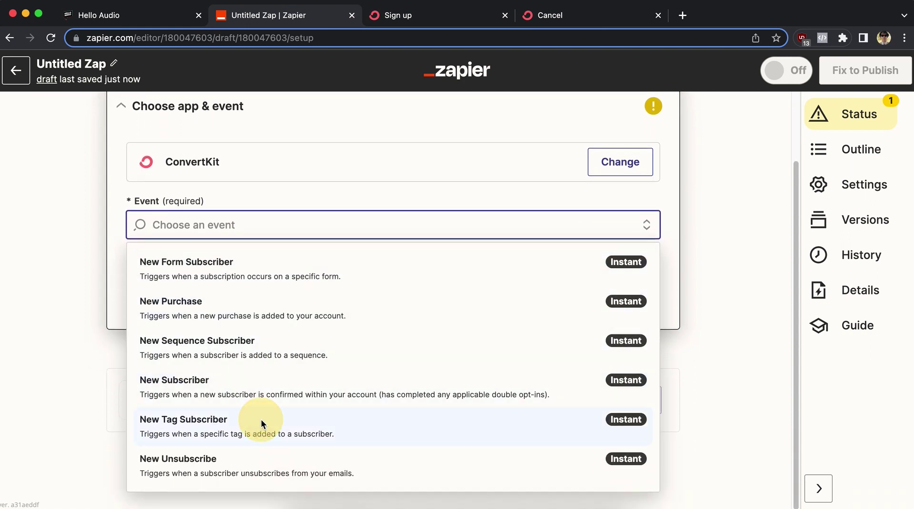
left_click(336, 308)
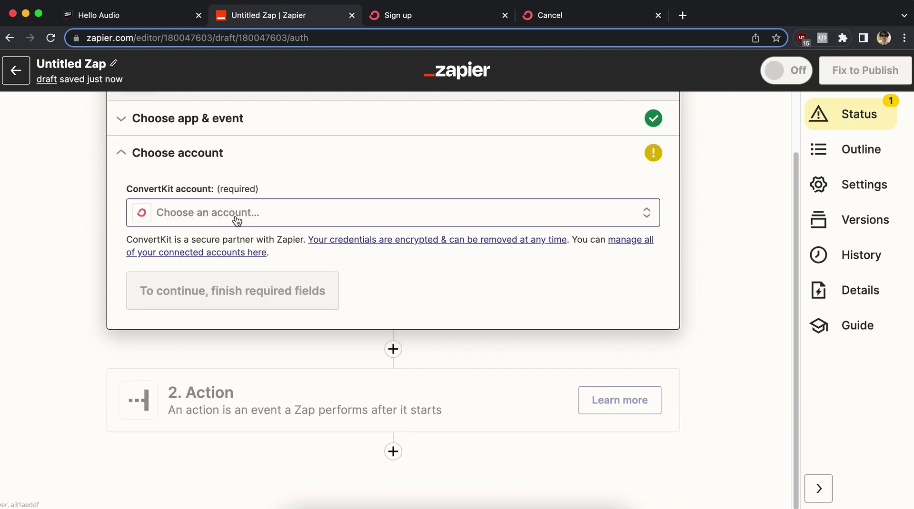
Connect the existing ConvertKit account to the trigger.
left_click(219, 220)
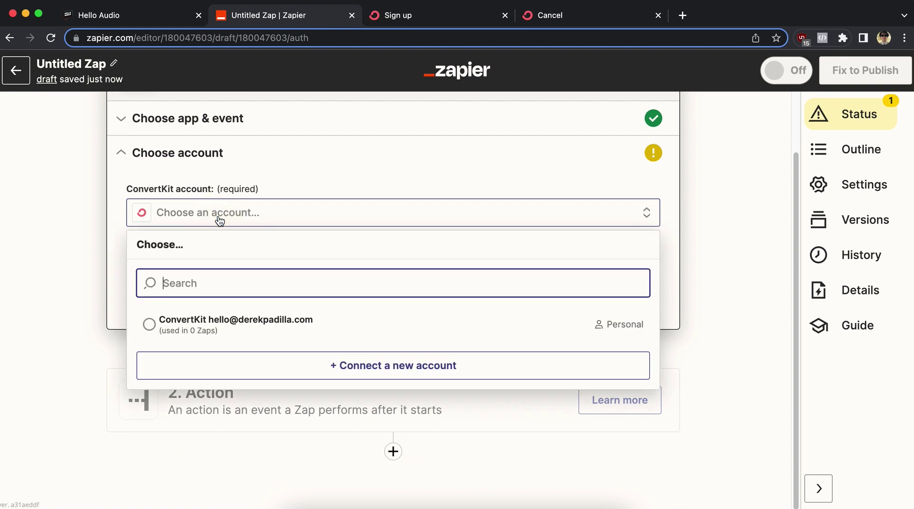
left_click(205, 316)
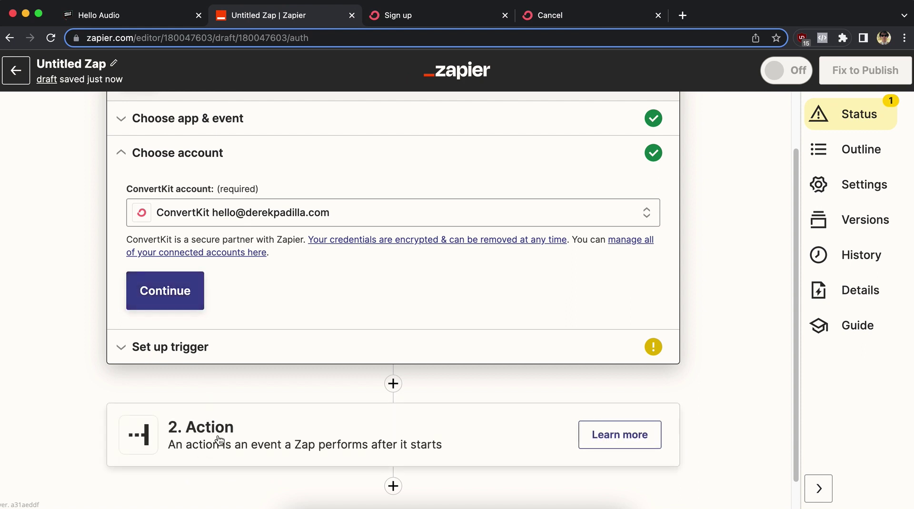
left_click(177, 294)
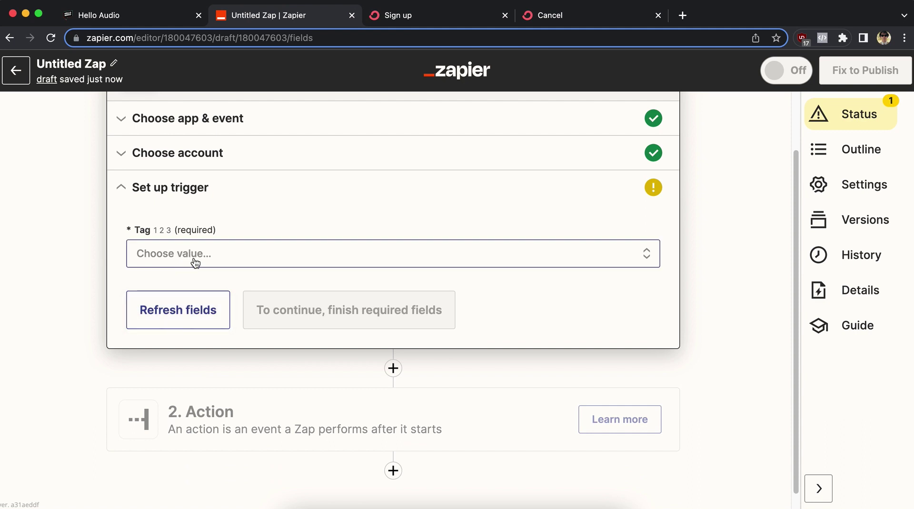
Set the trigger tag to Subscriber, test it successfully, and continue to the action step.
left_click(265, 253)
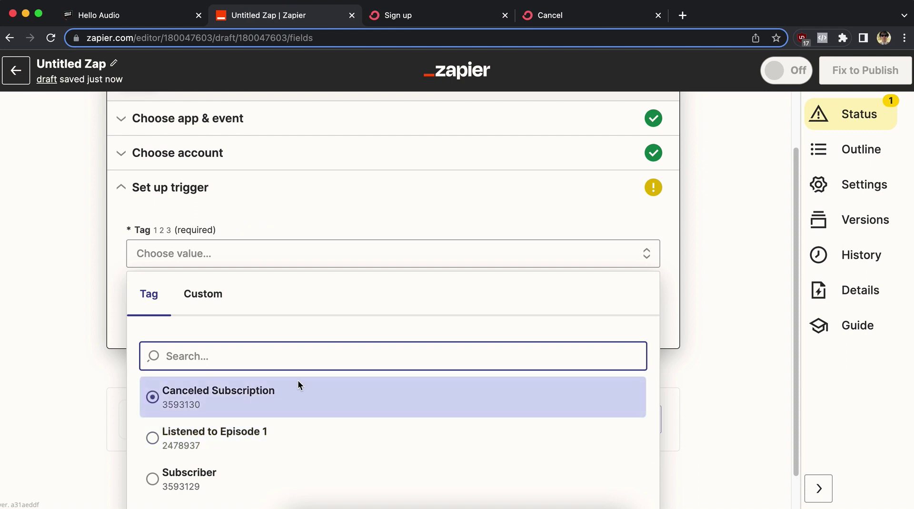
scroll(304, 385, "down", 1)
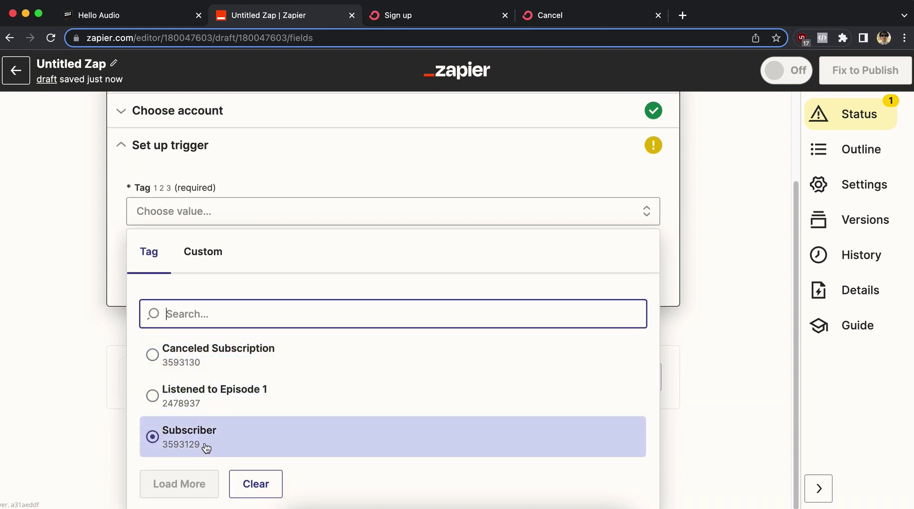
left_click(207, 449)
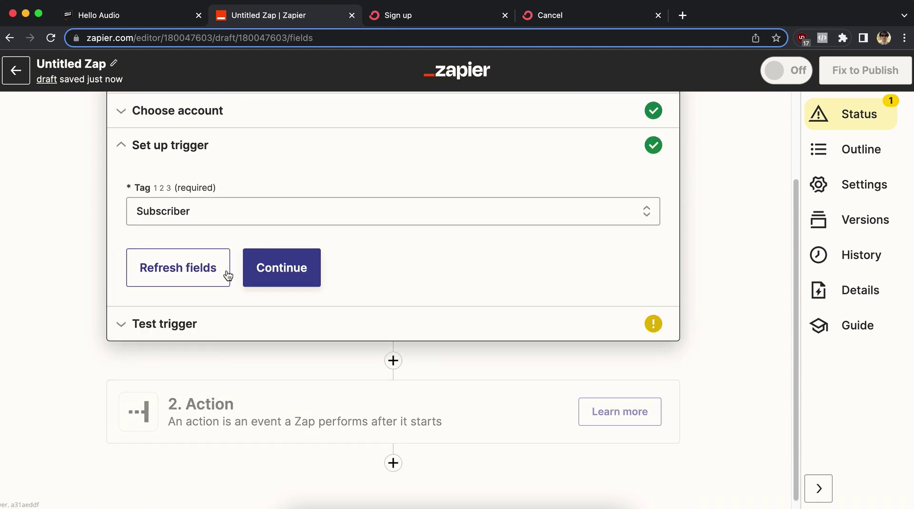
left_click(283, 268)
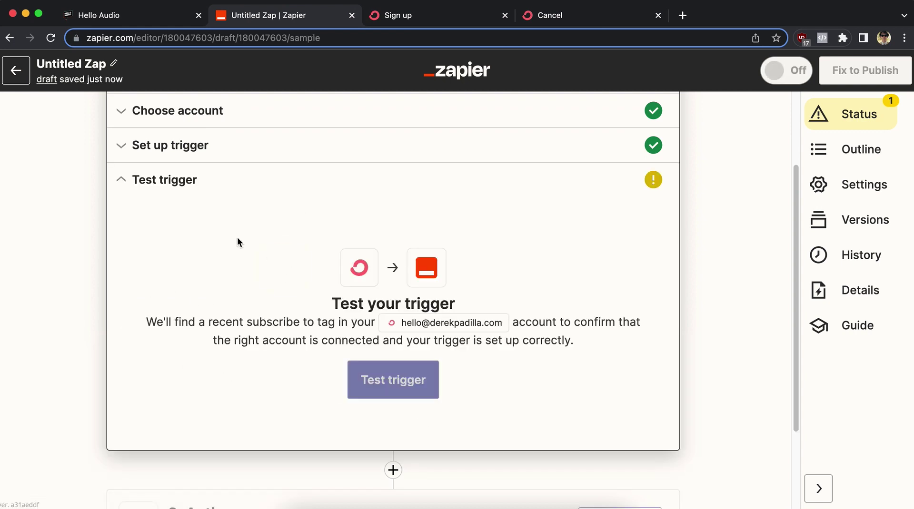
left_click(413, 381)
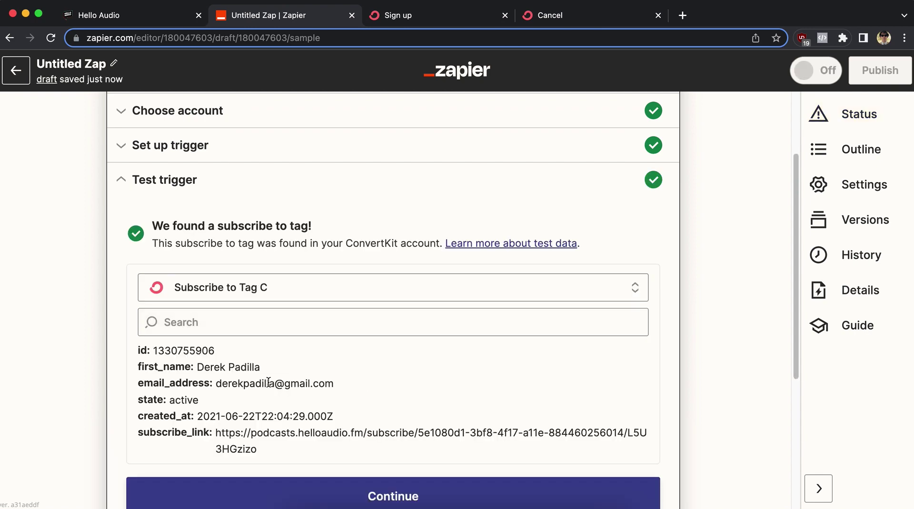
scroll(268, 383, "down", 3)
left_click(409, 383)
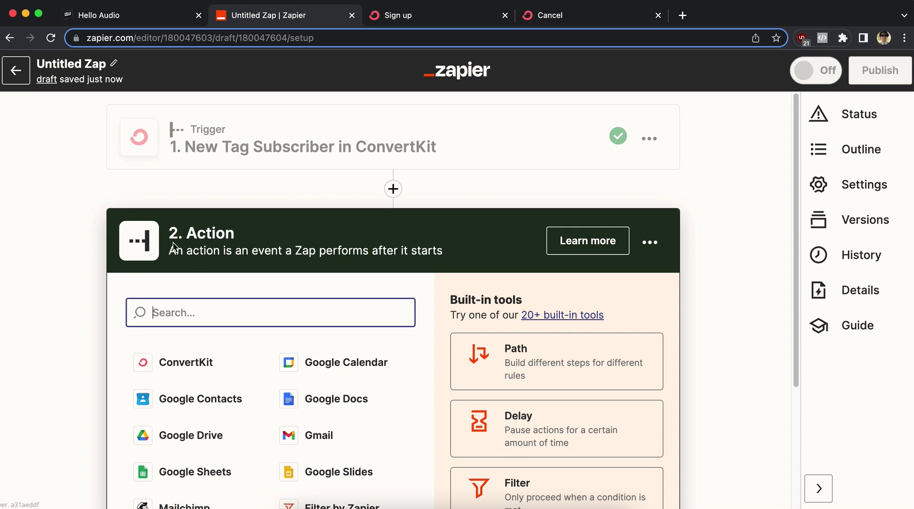
Make Hello Audio's Add Listener the action and sign in to connect a Hello Audio account.
type("hello")
left_click(195, 360)
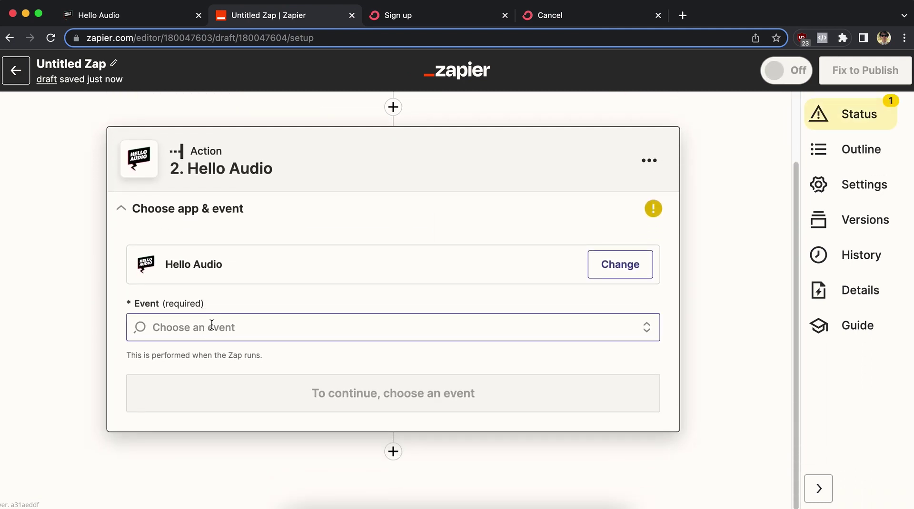
left_click(212, 325)
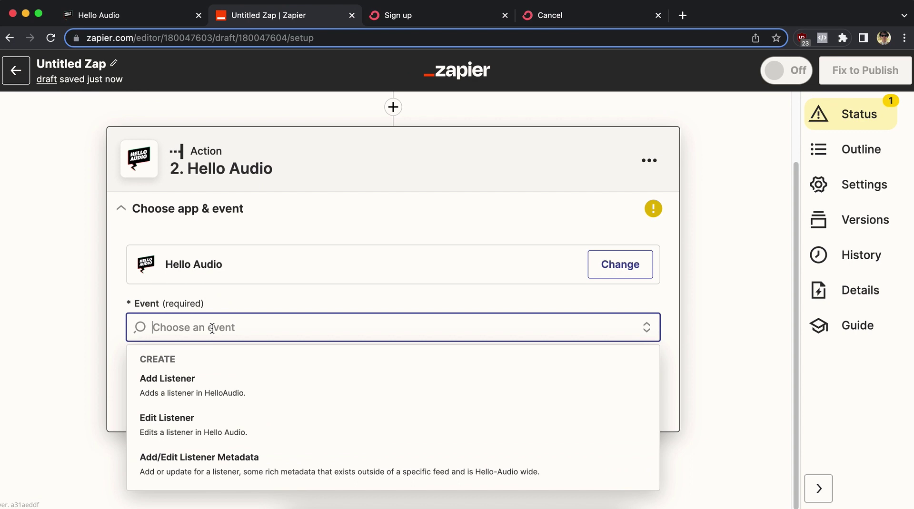
left_click(213, 387)
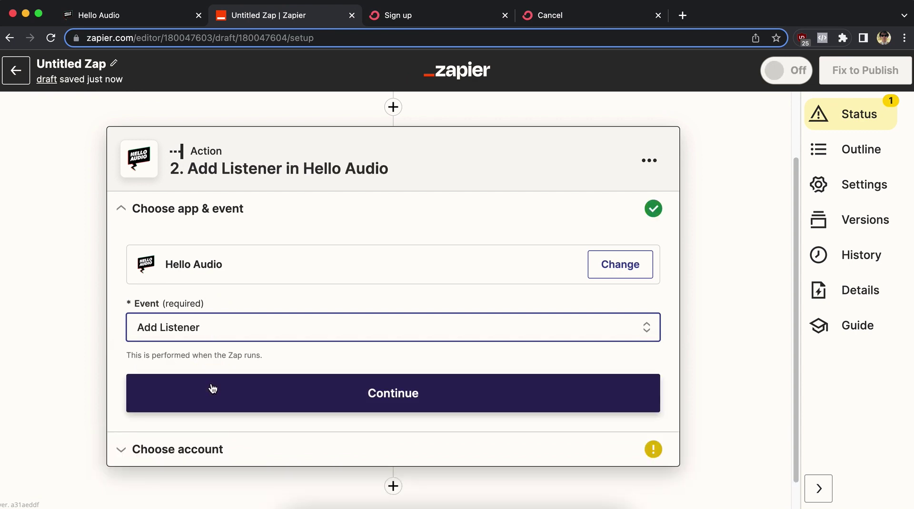
left_click(213, 389)
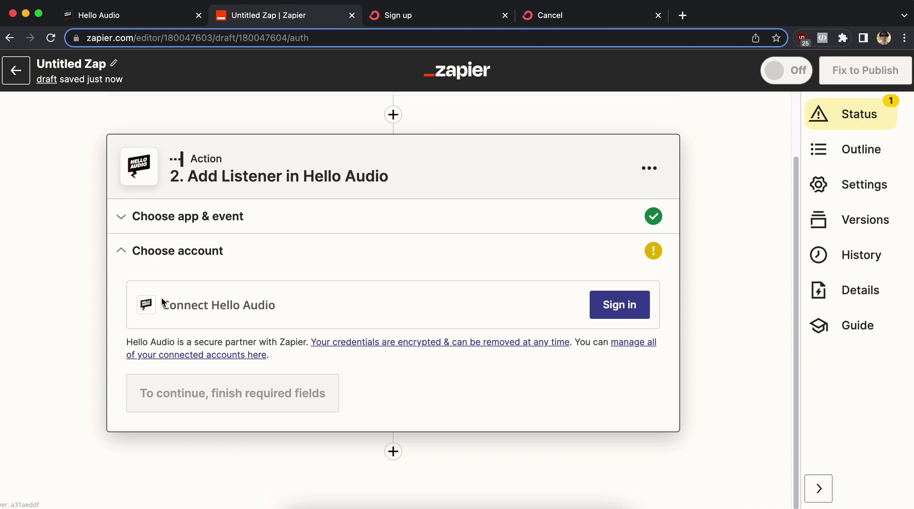
left_click(608, 305)
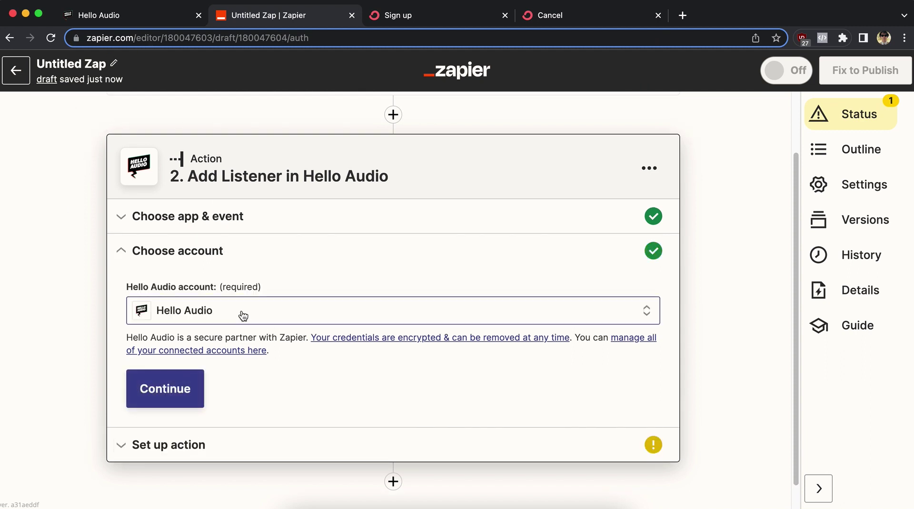
left_click(198, 389)
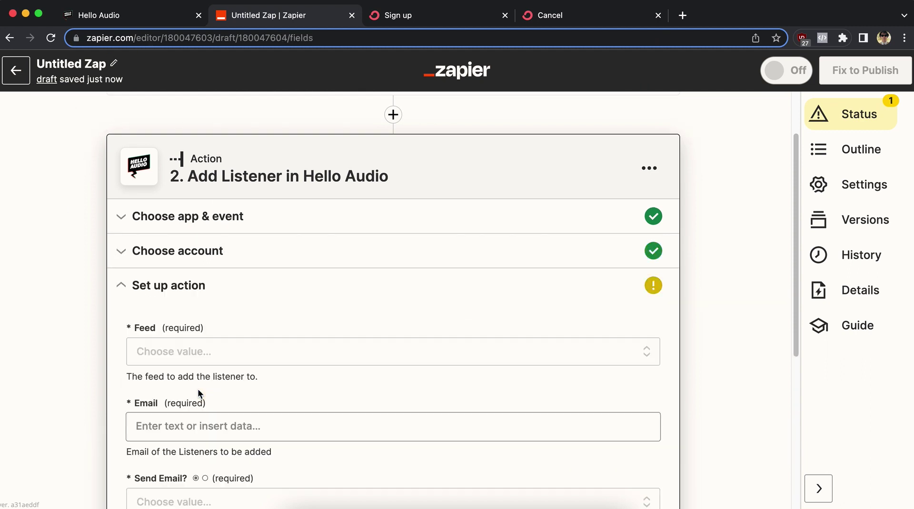
Set the feed to Private Podcast on Hello Audio and map Email to the ConvertKit subscriber's email.
left_click(205, 353)
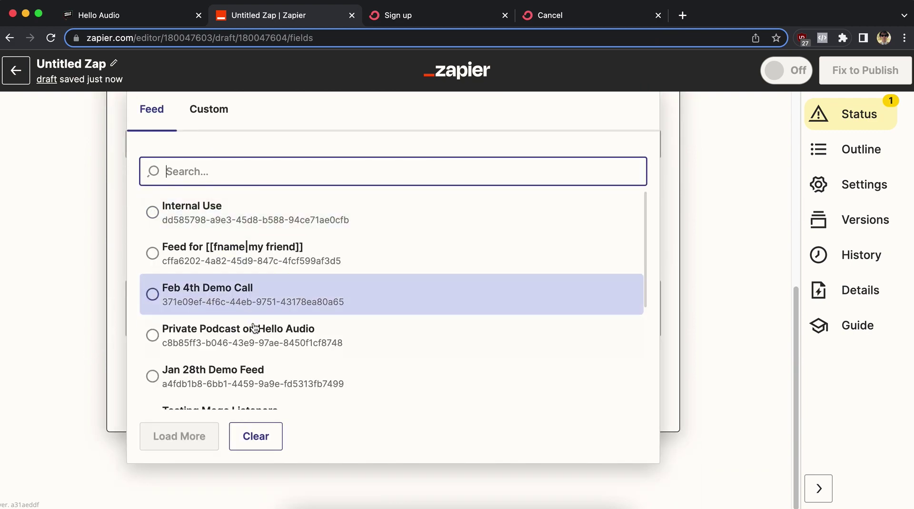
left_click(256, 341)
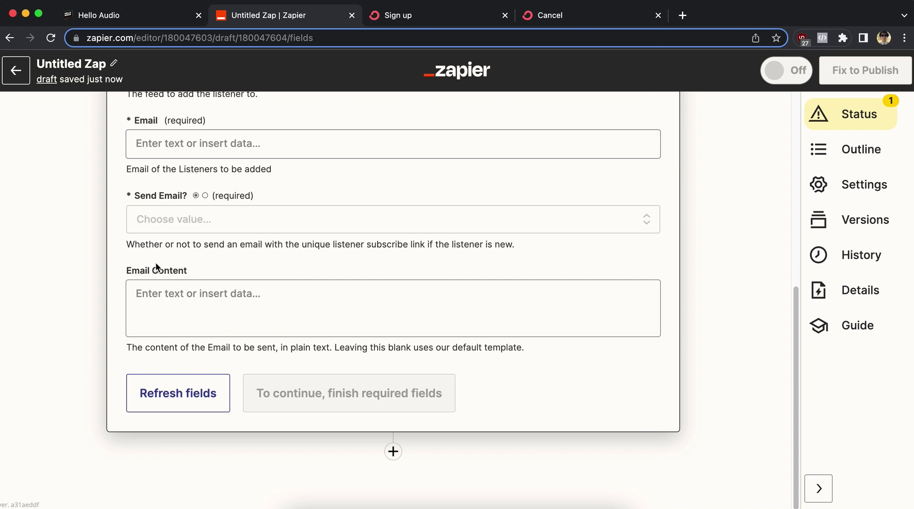
scroll(155, 261, "up", 2)
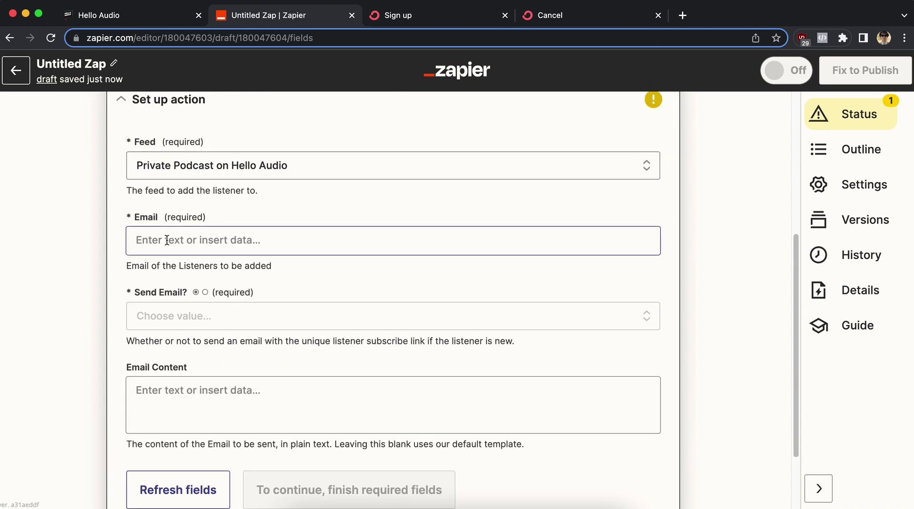
left_click(167, 240)
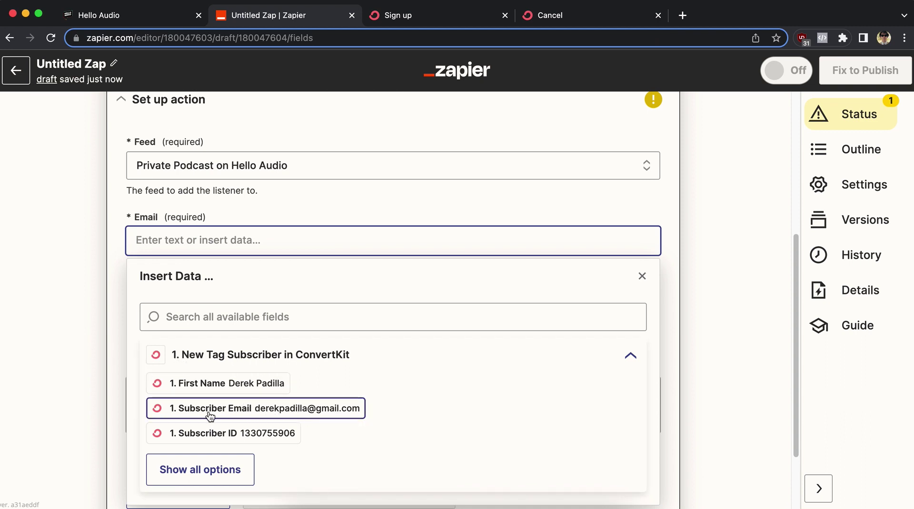
left_click(236, 417)
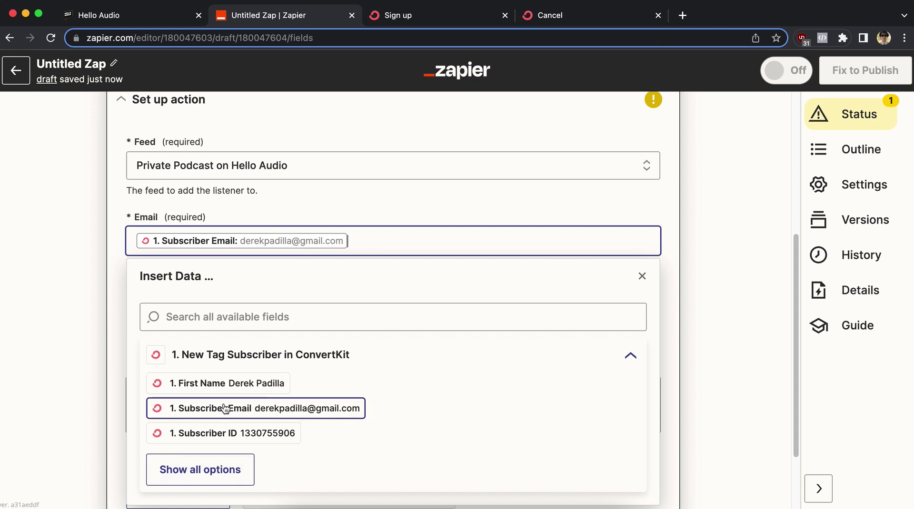
left_click(116, 251)
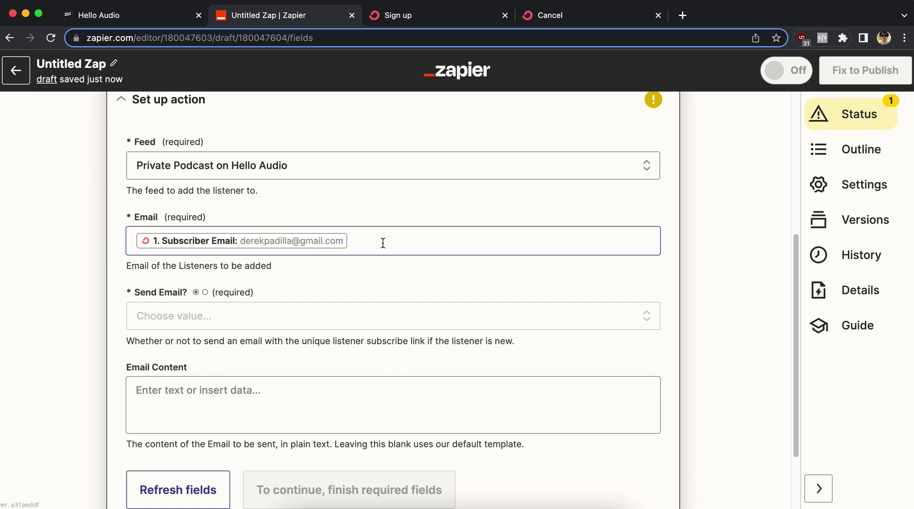
Set Send Email? to True, run the action test, and reload Hello Audio's listener list.
left_click(179, 316)
scroll(122, 317, "down", 2)
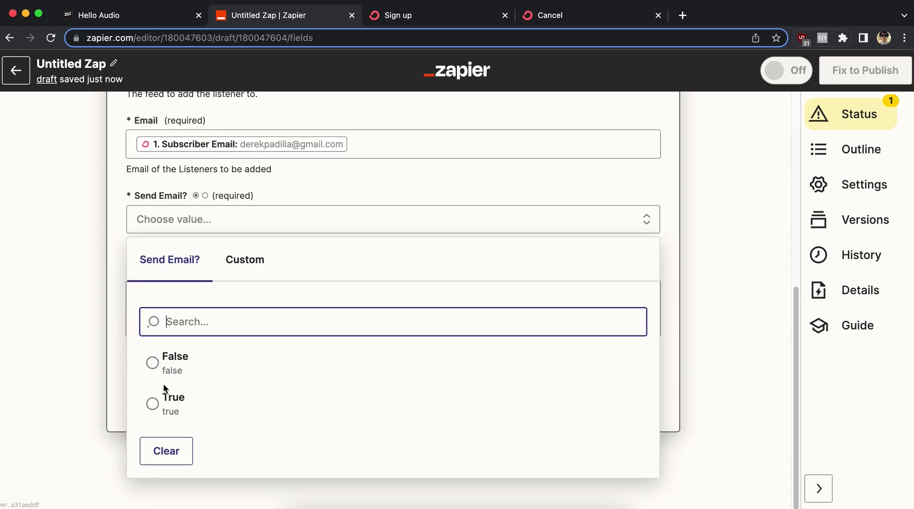
left_click(167, 413)
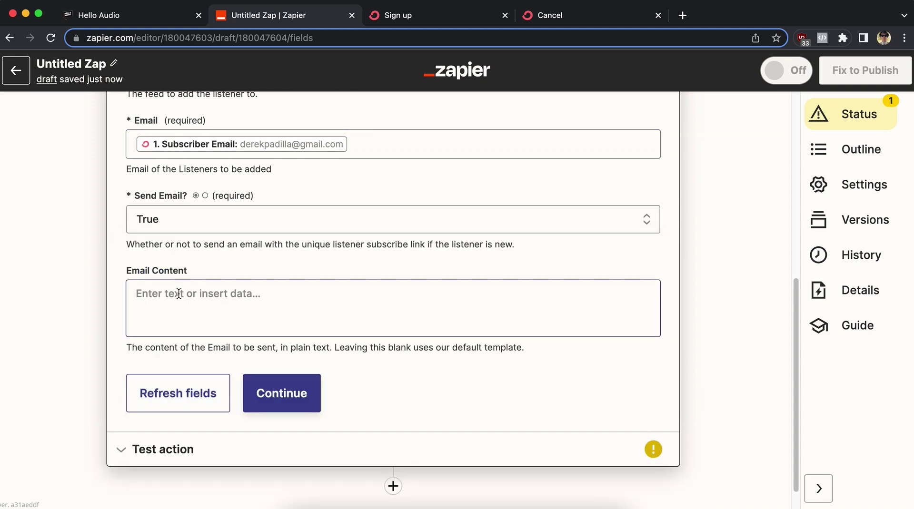
left_click(302, 400)
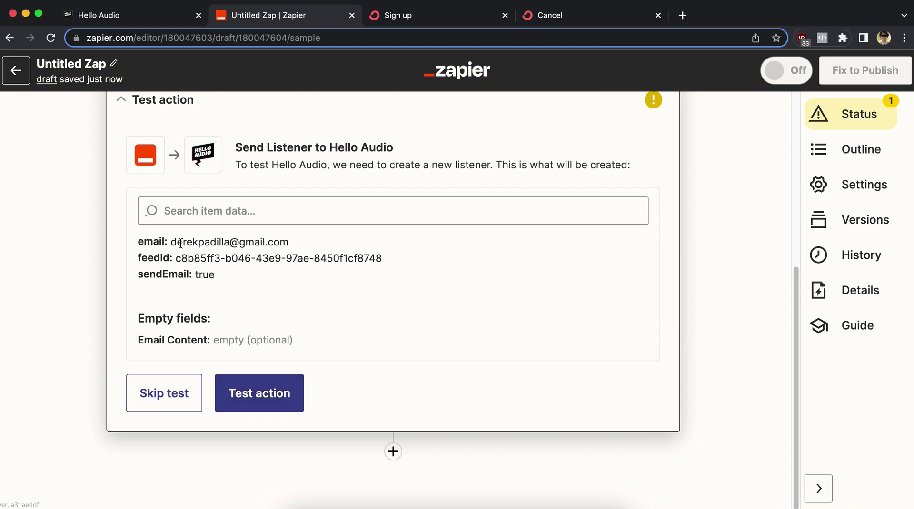
left_click(285, 397)
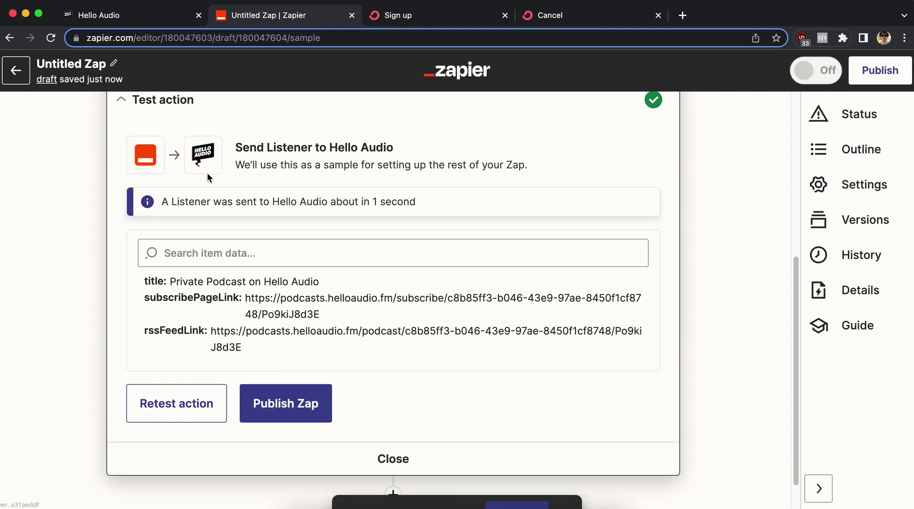
left_click(136, 16)
left_click(51, 38)
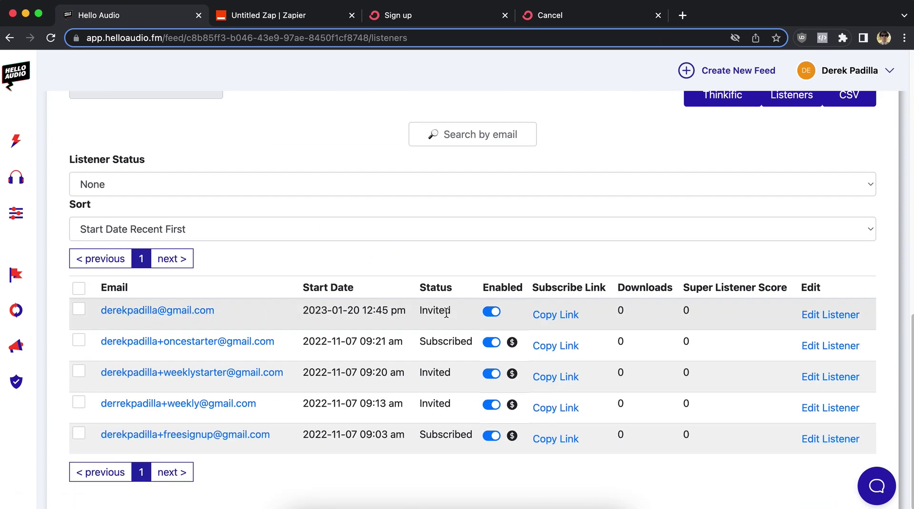
left_click_drag(447, 313, 298, 311)
left_click(298, 313)
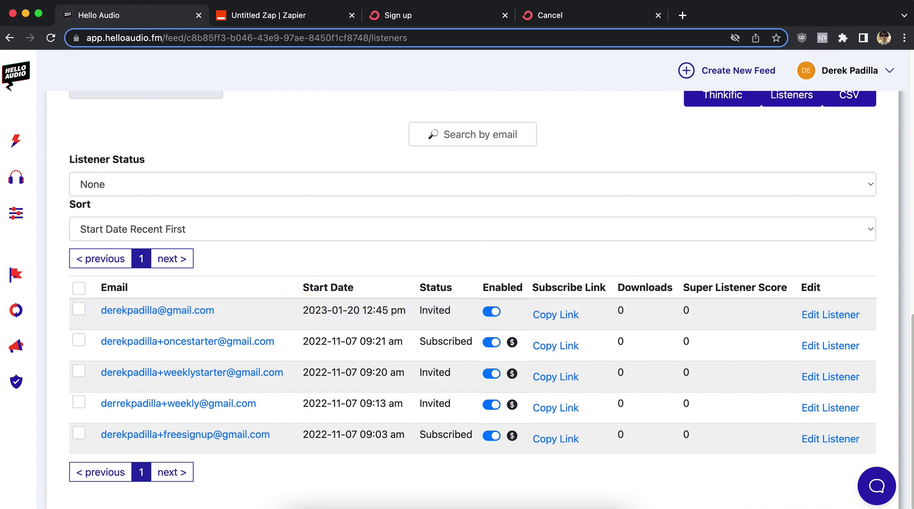
Open the 12:45 PM 'Your audio access: Private Podcast on Hello Audio' email in Gmail and expand its body.
left_click_drag(905, 15, 282, 15)
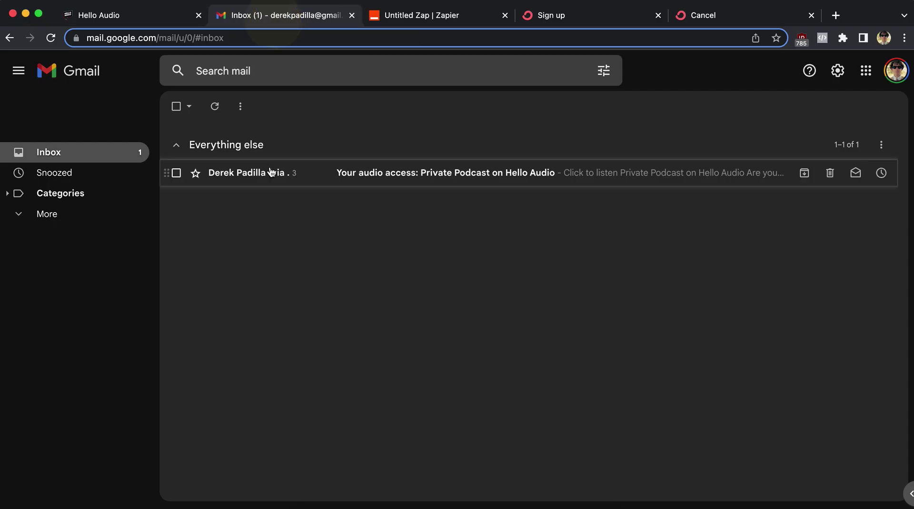
left_click(397, 180)
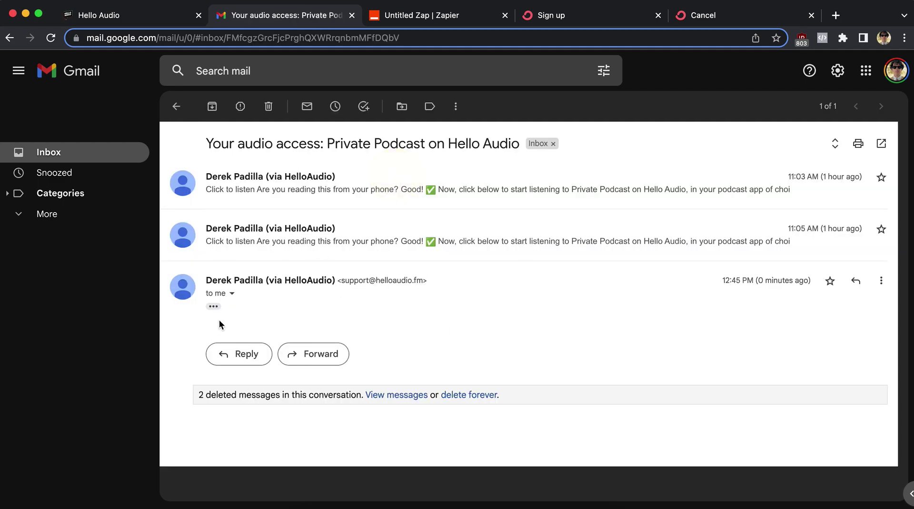
left_click(214, 307)
scroll(295, 286, "down", 5)
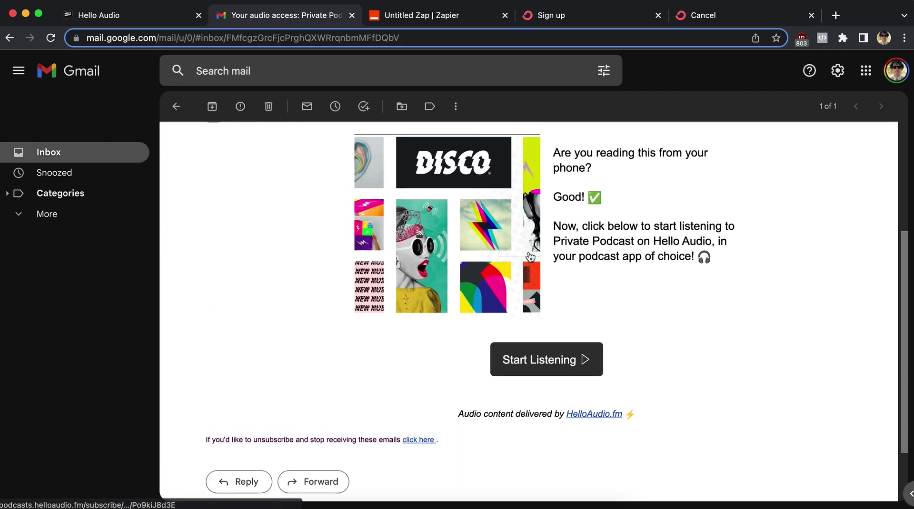
scroll(574, 324, "up", 3)
scroll(574, 324, "down", 3)
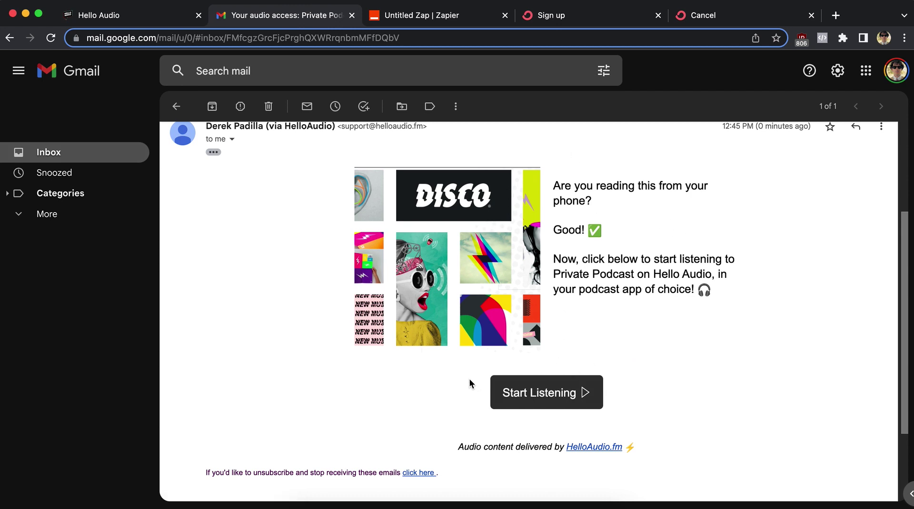
Archive the Hello Audio email, then publish the zap and turn it on.
left_click(211, 106)
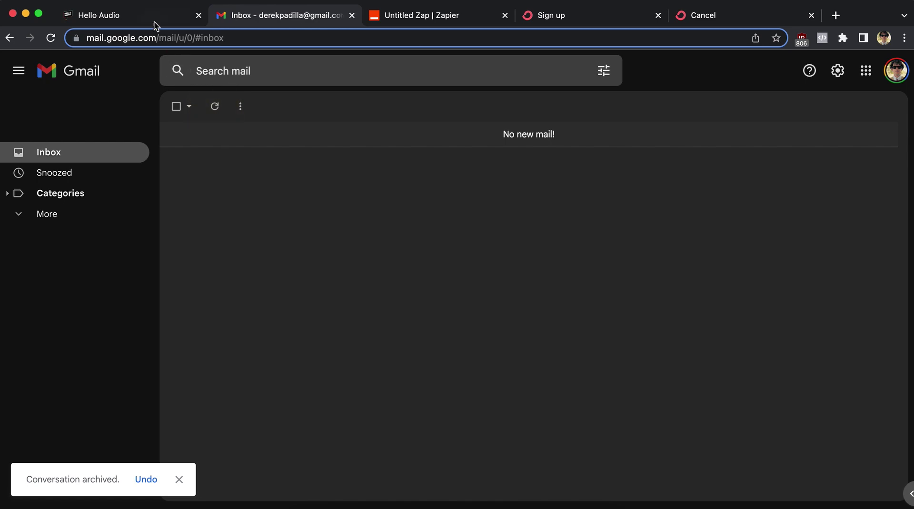
left_click(400, 19)
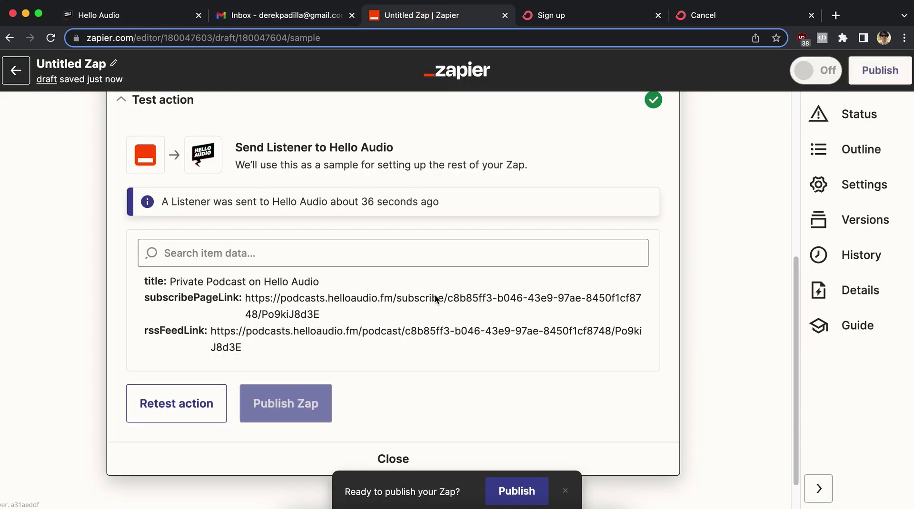
left_click(521, 493)
left_click(522, 493)
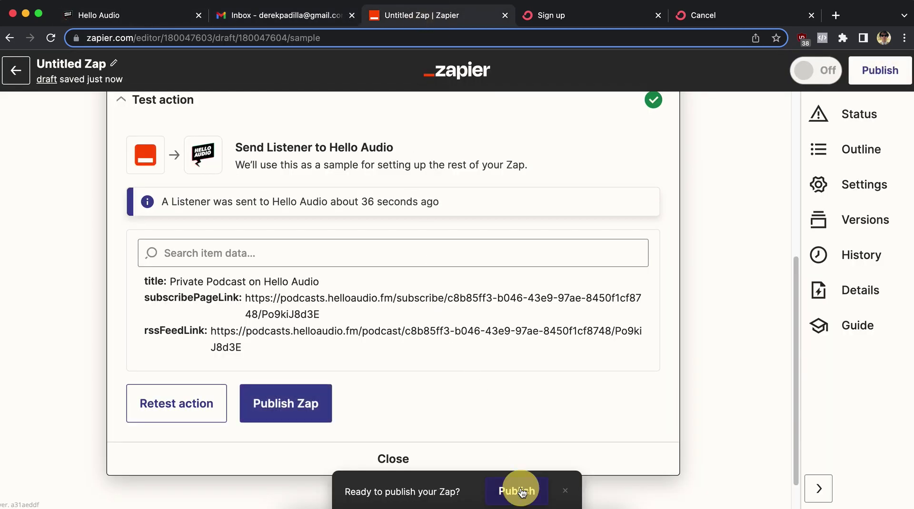
left_click(438, 295)
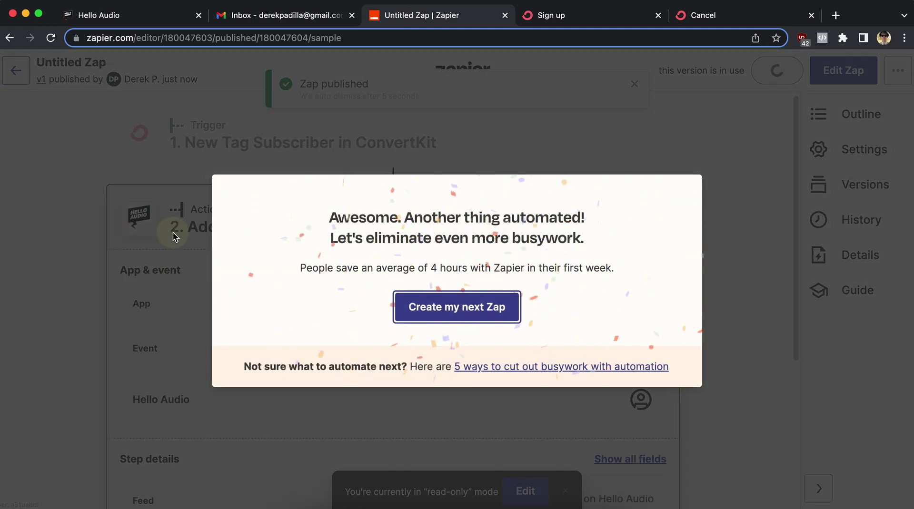
left_click(199, 280)
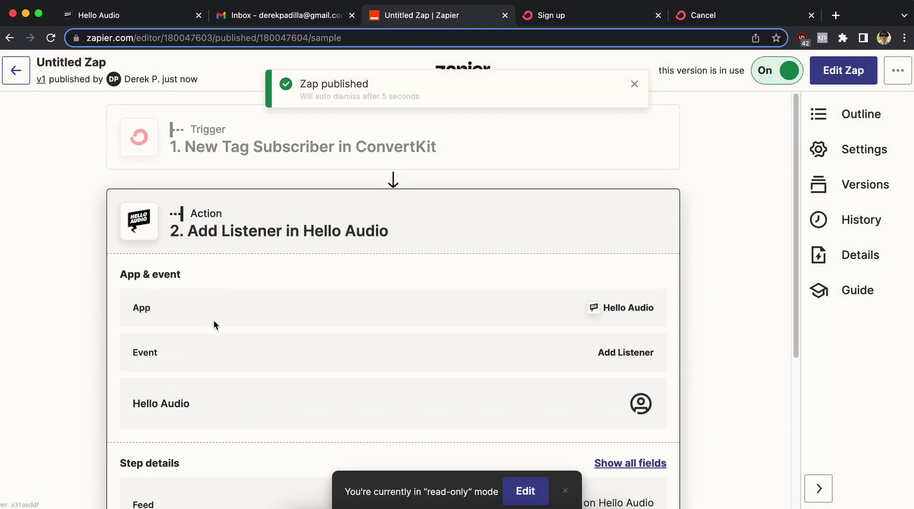
scroll(232, 331, "down", 5)
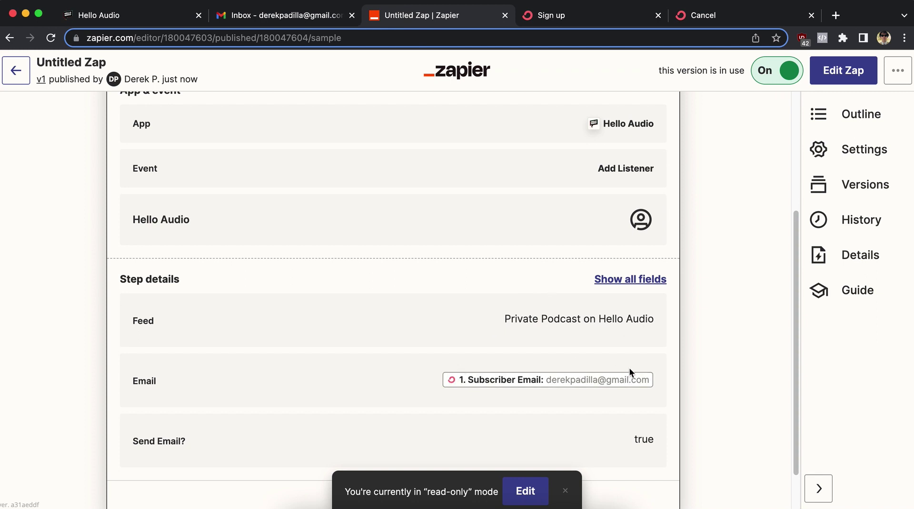
Submit a test email address, with its typo corrected, on the ConvertKit private podcast signup form.
left_click(562, 19)
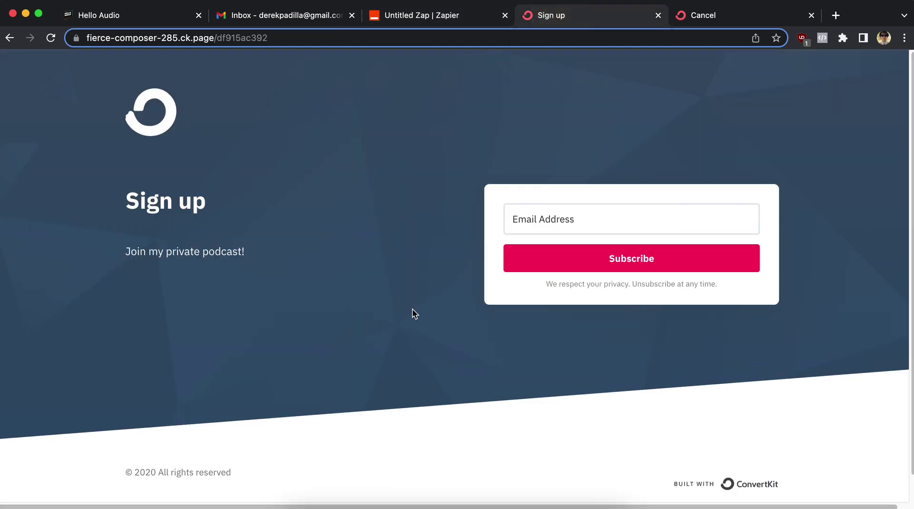
left_click(551, 219)
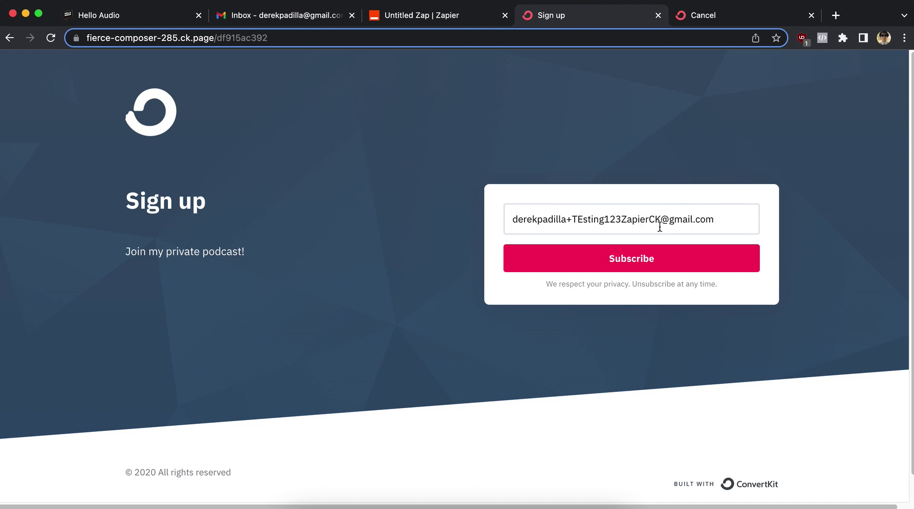
left_click(581, 218)
key("BackSpace")
type("e")
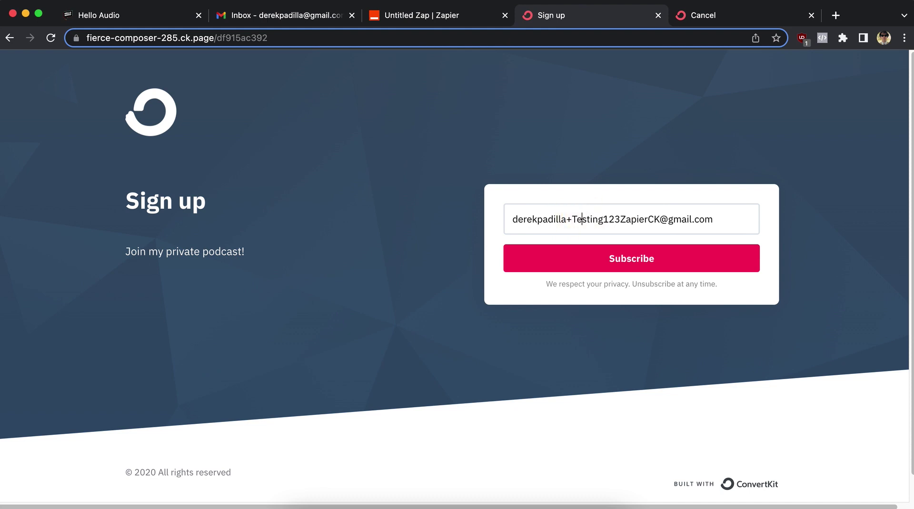
left_click(624, 265)
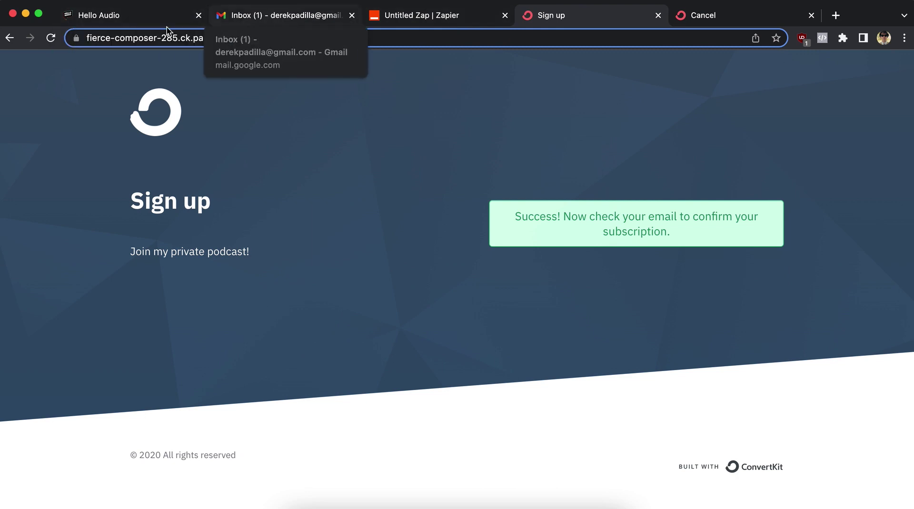
left_click(147, 22)
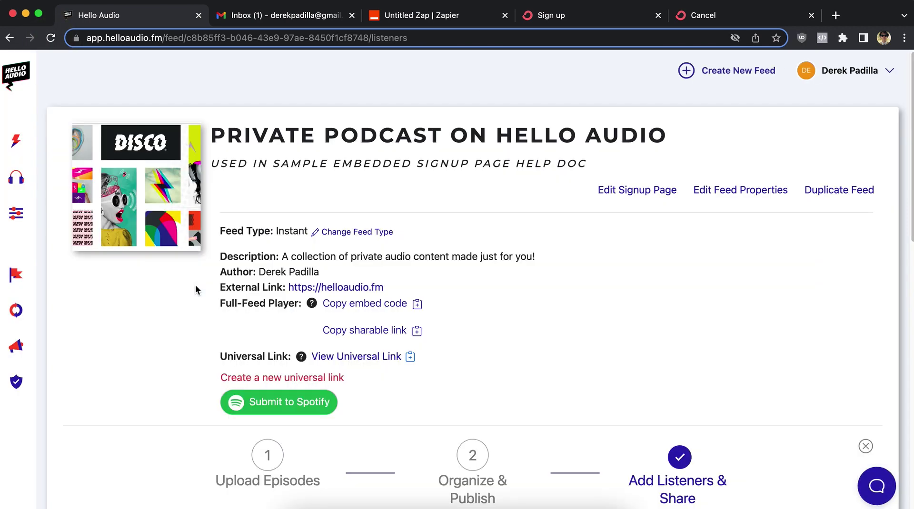
Check the 12:47 pm Invited test listener in Hello Audio, then move to Gmail.
scroll(200, 276, "down", 5)
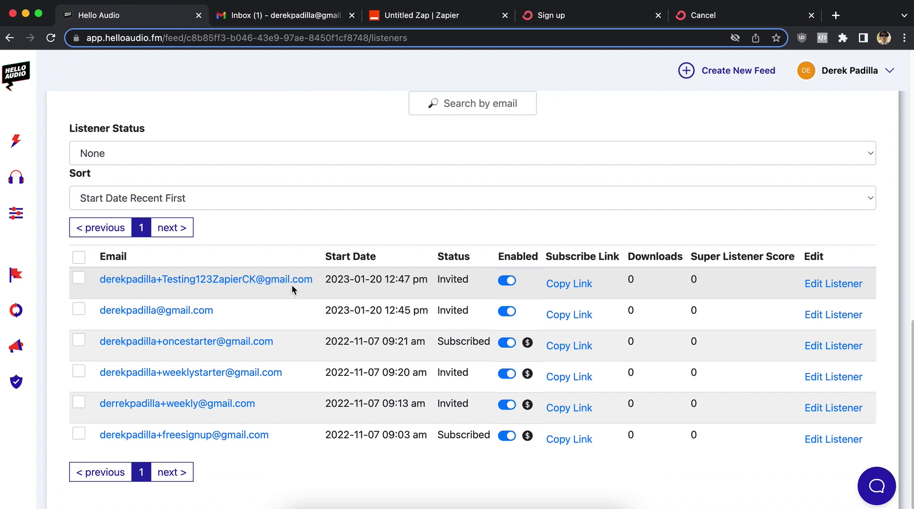
left_click(297, 14)
Open the newest Hello Audio access email sent to the test address and expand the latest message.
left_click(378, 182)
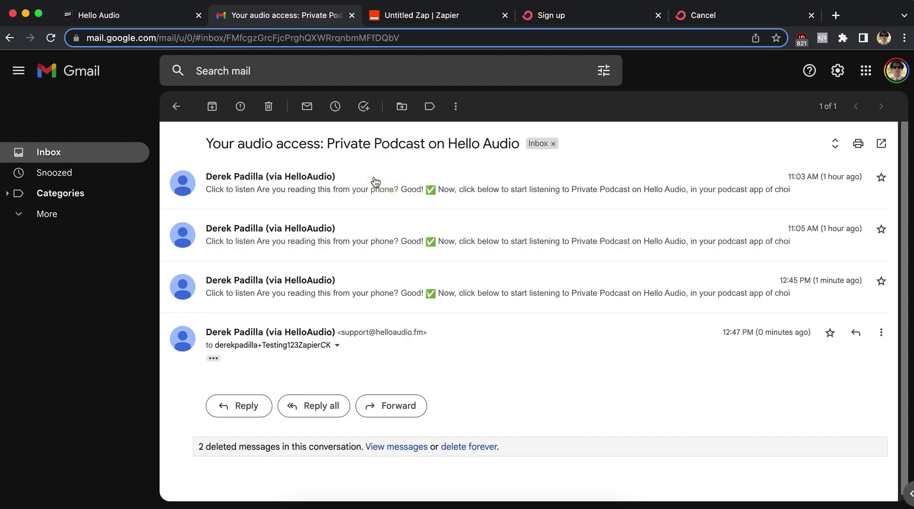
left_click_drag(262, 345, 329, 345)
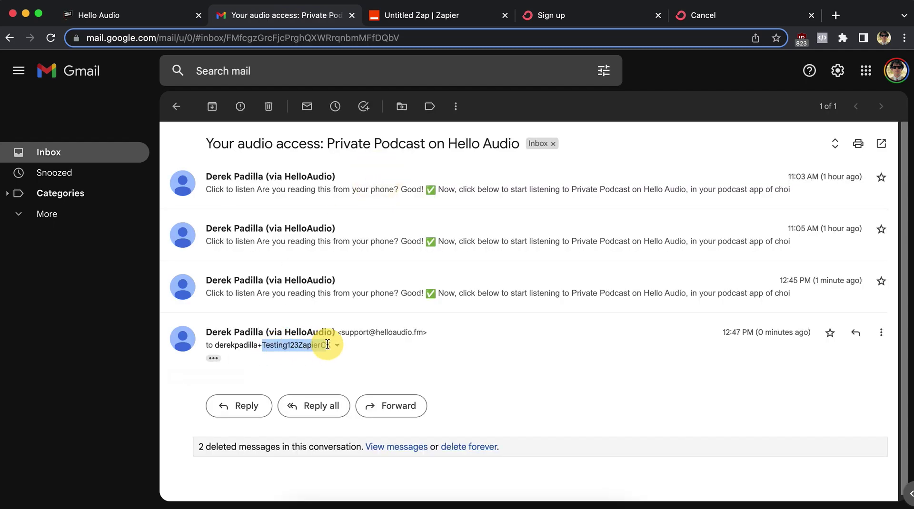
left_click(213, 358)
scroll(550, 347, "down", 6)
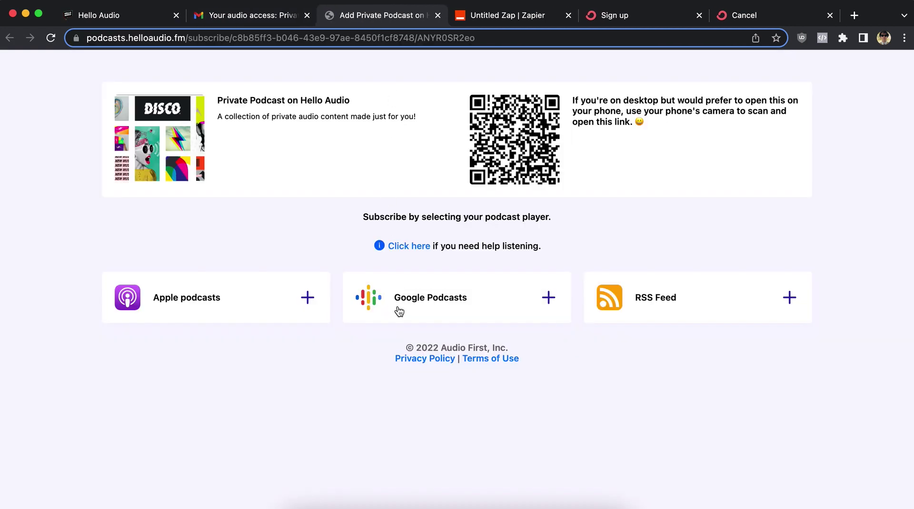
Subscribe to Private Podcast on Hello Audio in Google Podcasts via its RSS feed.
left_click(400, 312)
left_click(398, 341)
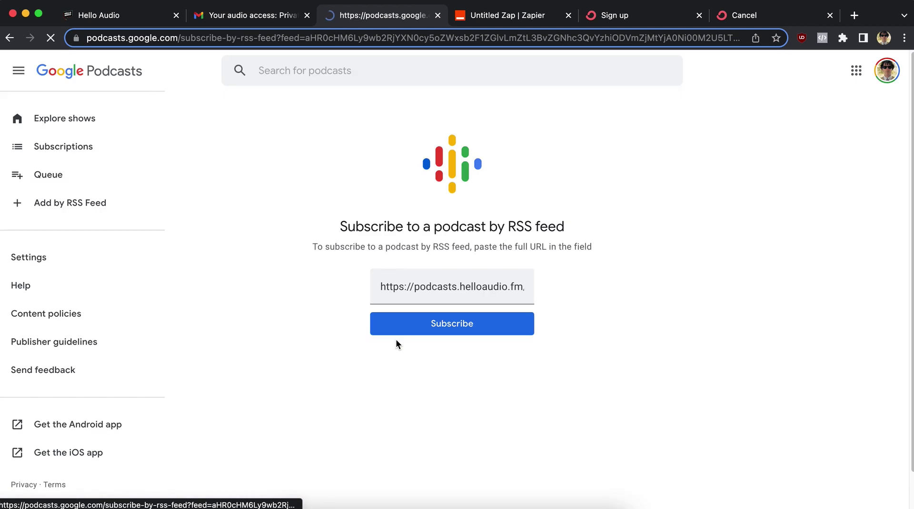
left_click(443, 331)
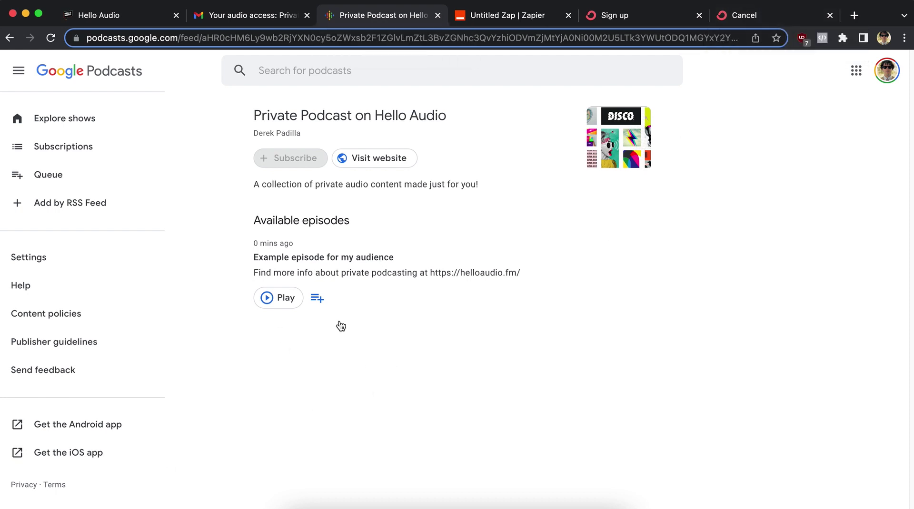
left_click(245, 16)
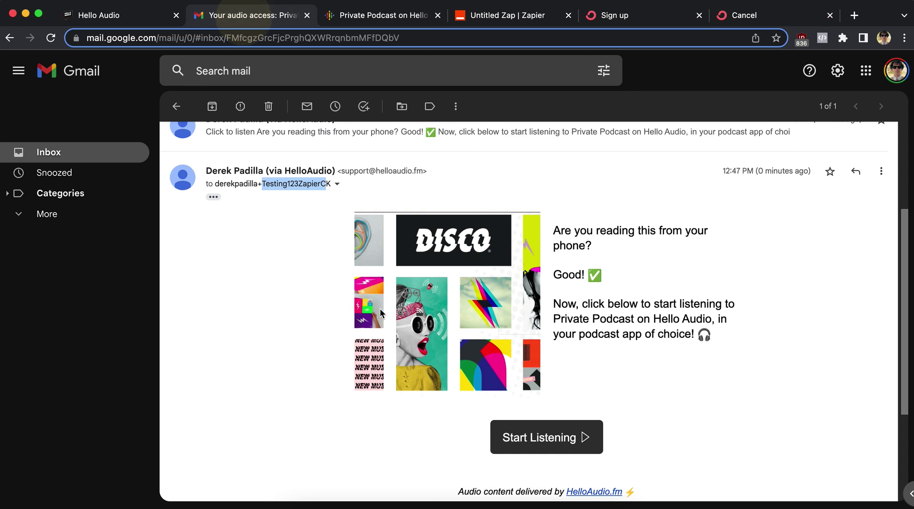
left_click(153, 16)
Reload Hello Audio's listener page and confirm the 12:47 pm test listener reads Subscribed.
key("super+r")
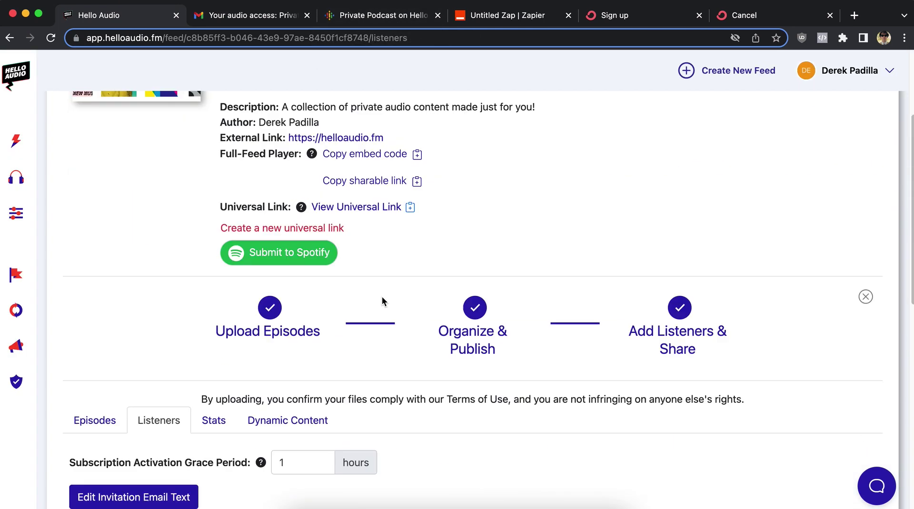
scroll(369, 305, "down", 5)
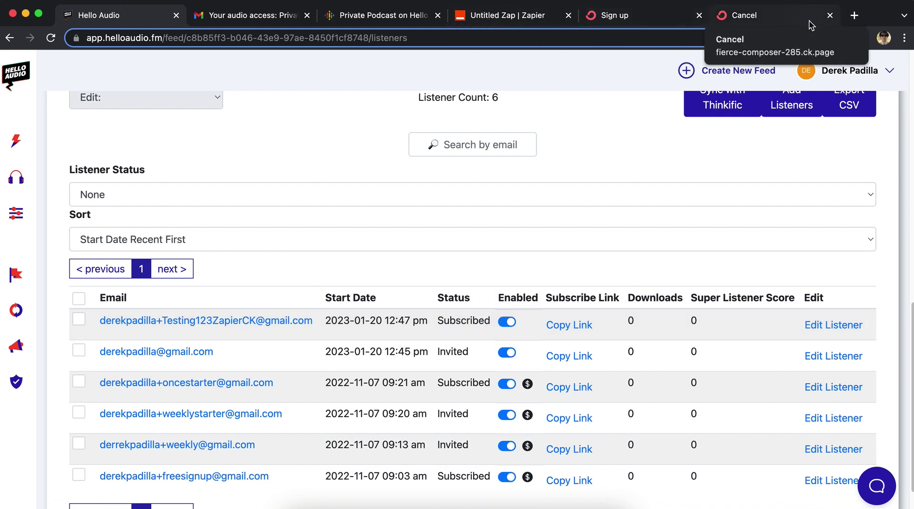
left_click(504, 16)
Retitle the Untitled Zap as 'New Subscriber to Hello Audio'.
scroll(345, 310, "up", 5)
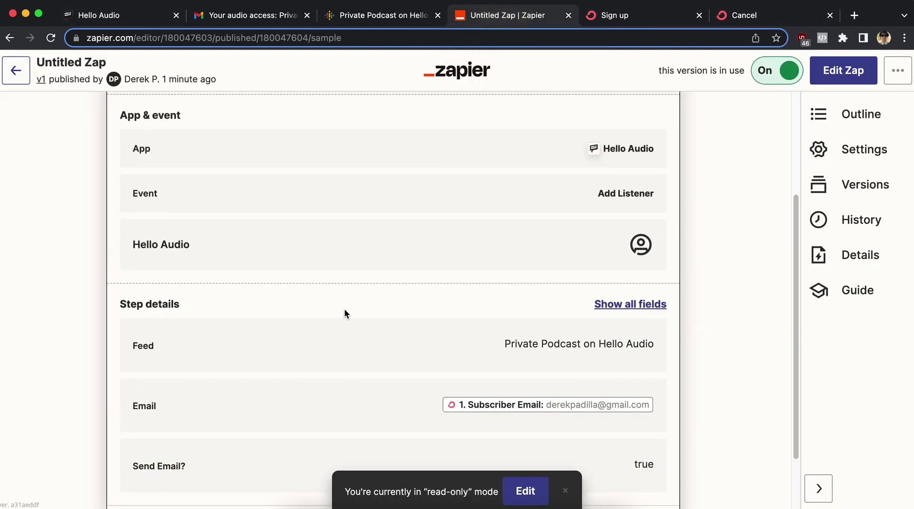
left_click(79, 64)
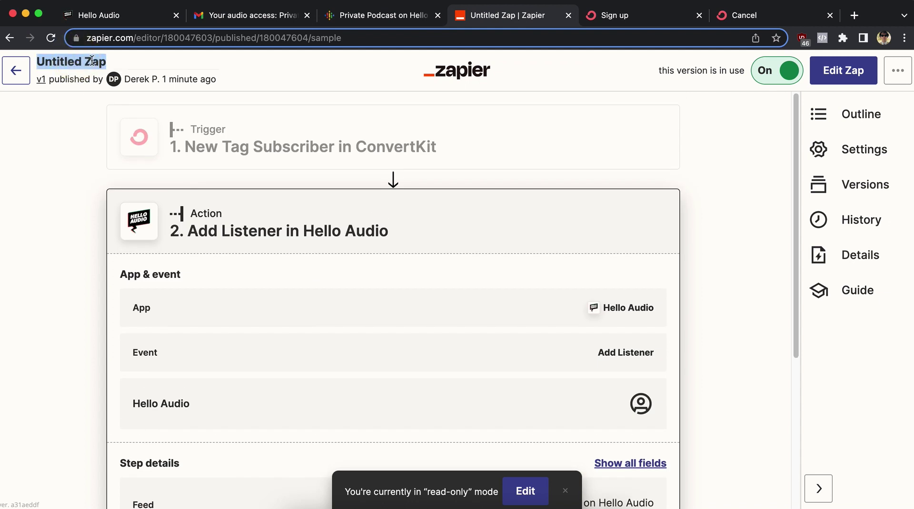
type("NewSu")
key("BackSpace")
key("BackSpace")
key("BackSpace")
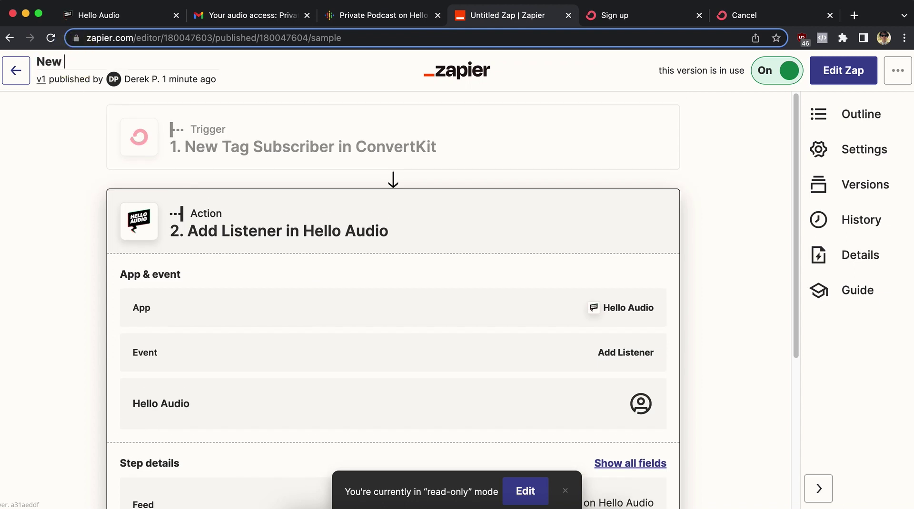
type("w Subscrier to")
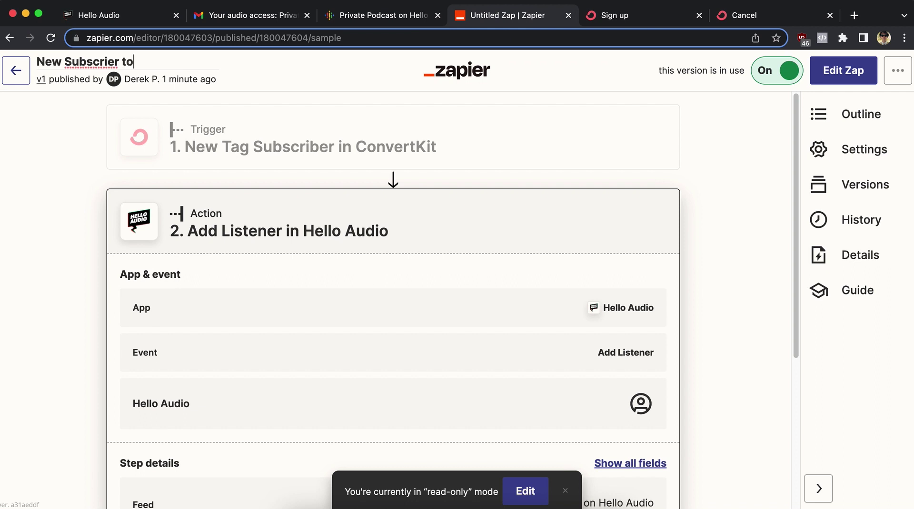
type(" Hello Audio")
Fix the spelling of 'Subscriber' in the title and return to the Zaps list.
left_click(109, 61)
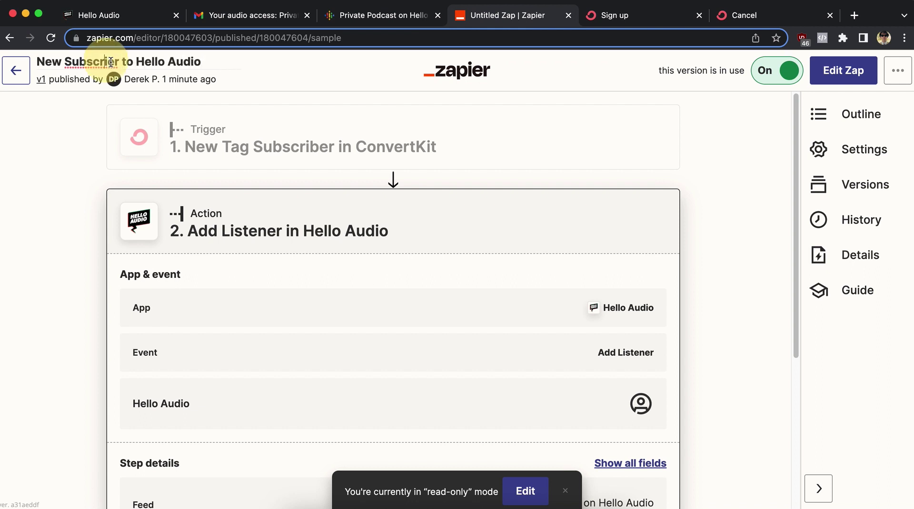
type("b")
key("BackSpace")
key("Right")
type("b")
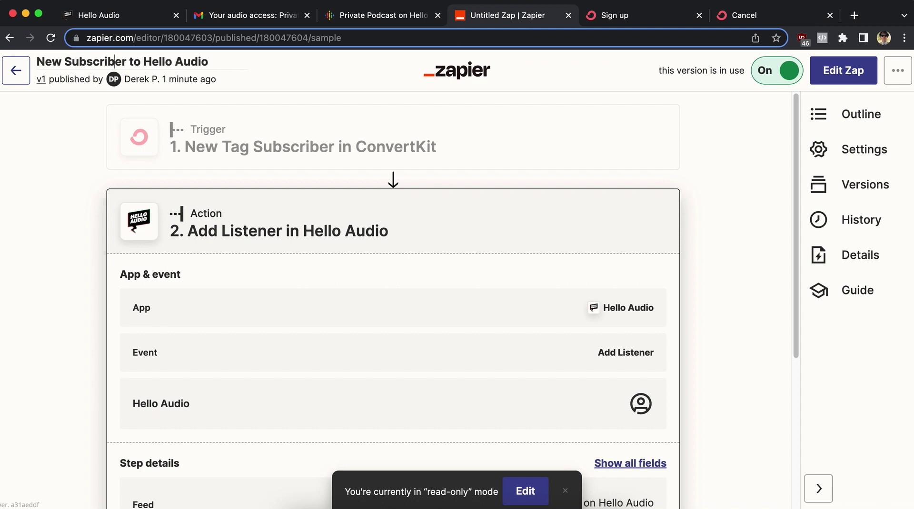
left_click(19, 76)
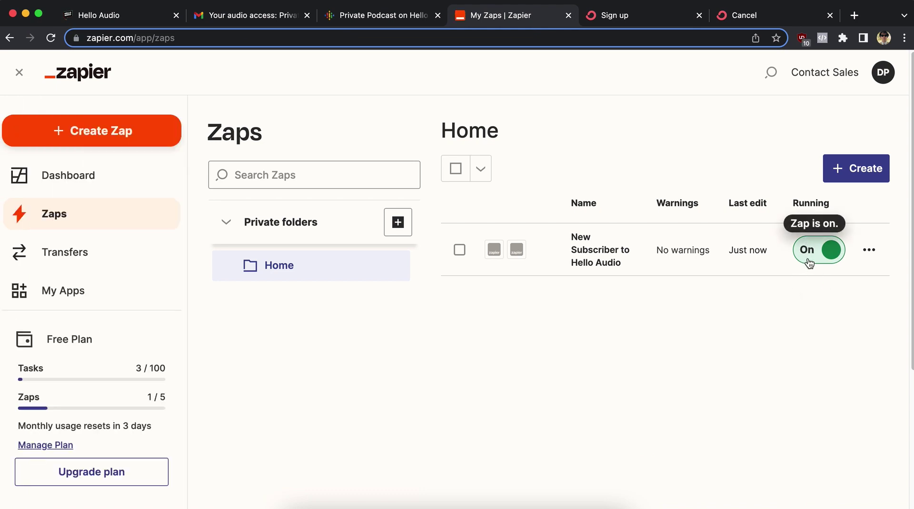
left_click(845, 176)
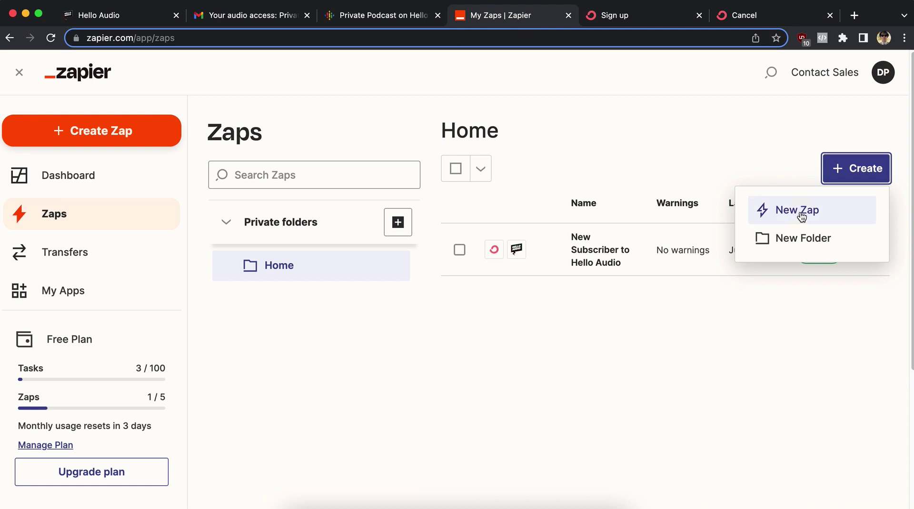
Start a new zap triggered by ConvertKit's New Tag Subscriber event on the connected account.
left_click(802, 214)
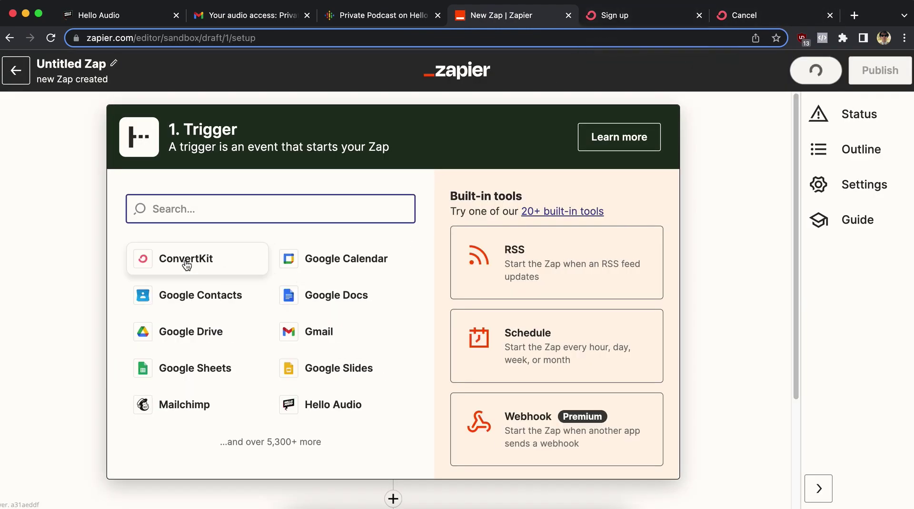
left_click(185, 260)
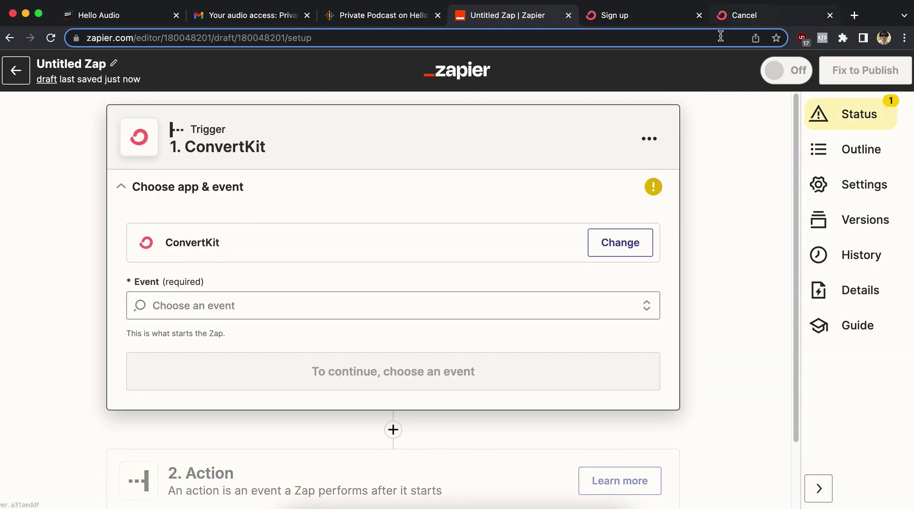
left_click(215, 306)
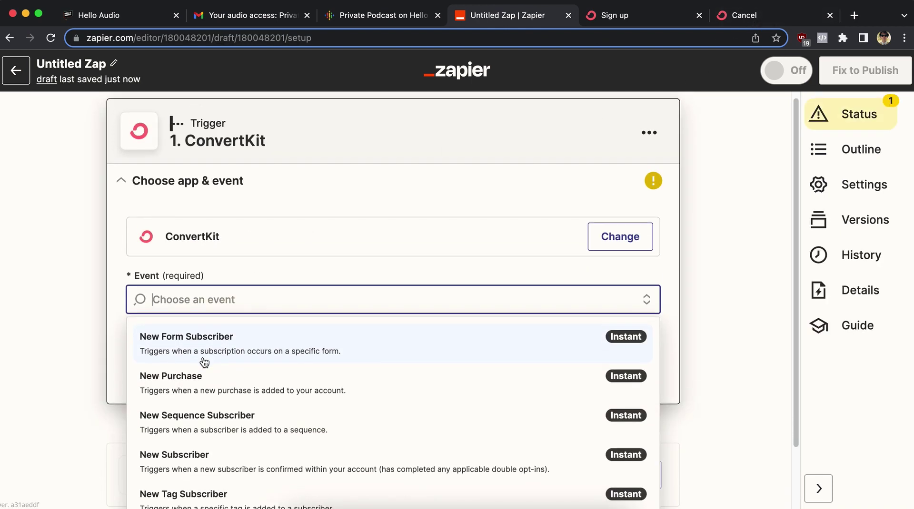
left_click(204, 423)
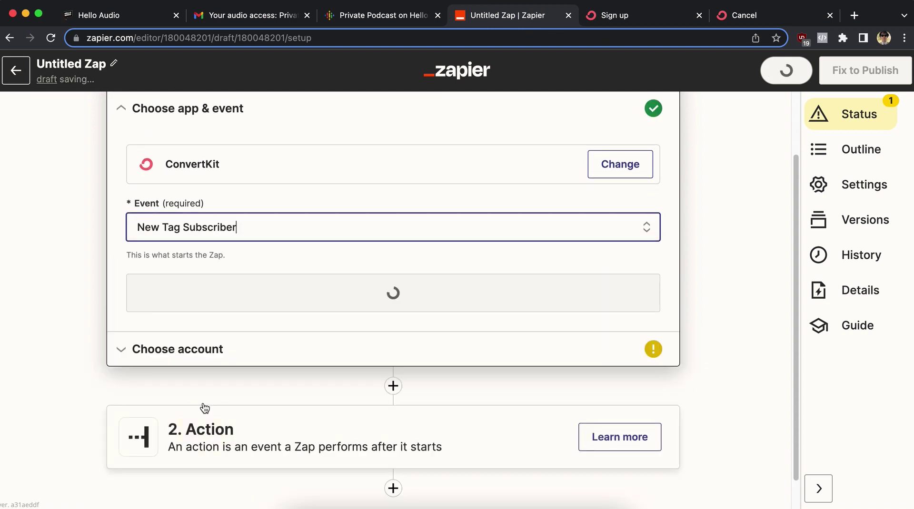
left_click(361, 293)
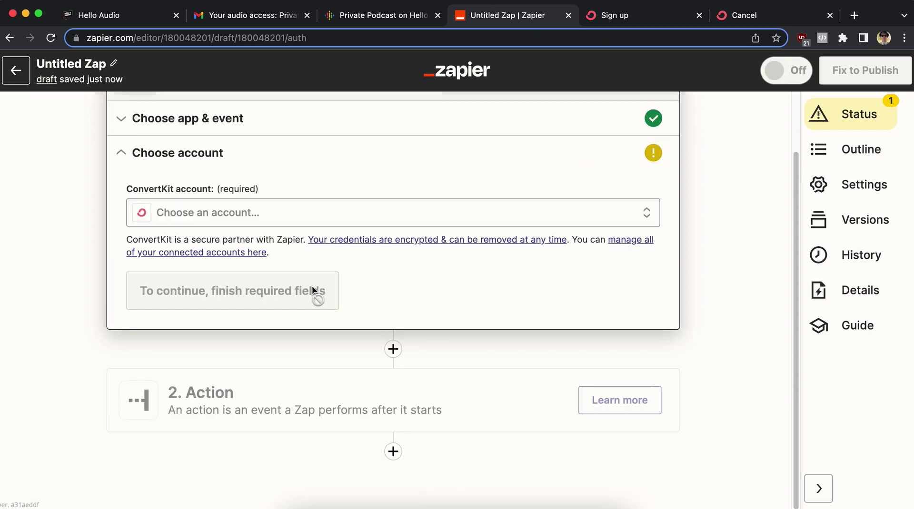
left_click(190, 212)
left_click(223, 319)
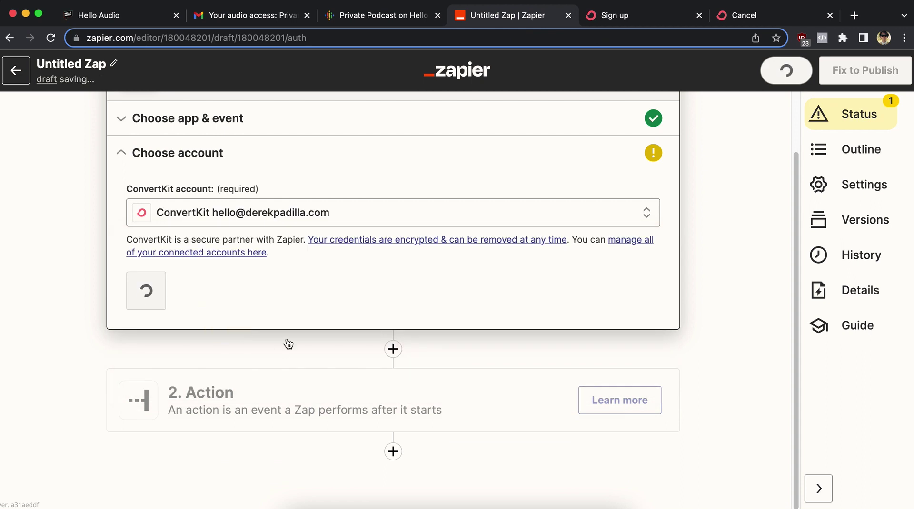
left_click(199, 290)
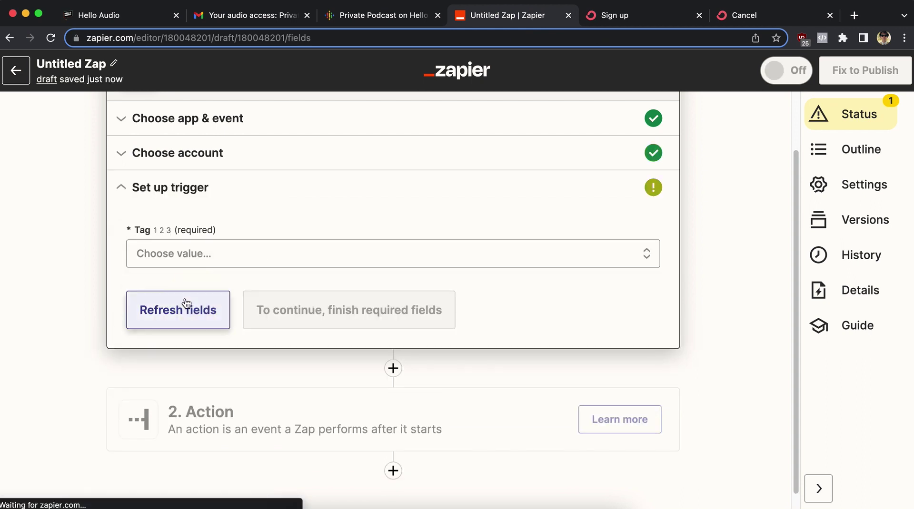
Set the trigger tag to Canceled Subscription and test it successfully.
left_click(214, 257)
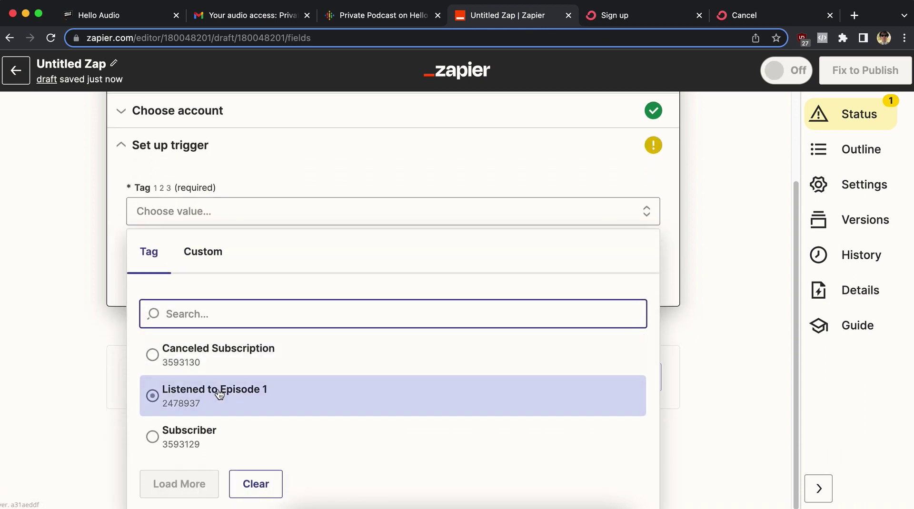
left_click(228, 358)
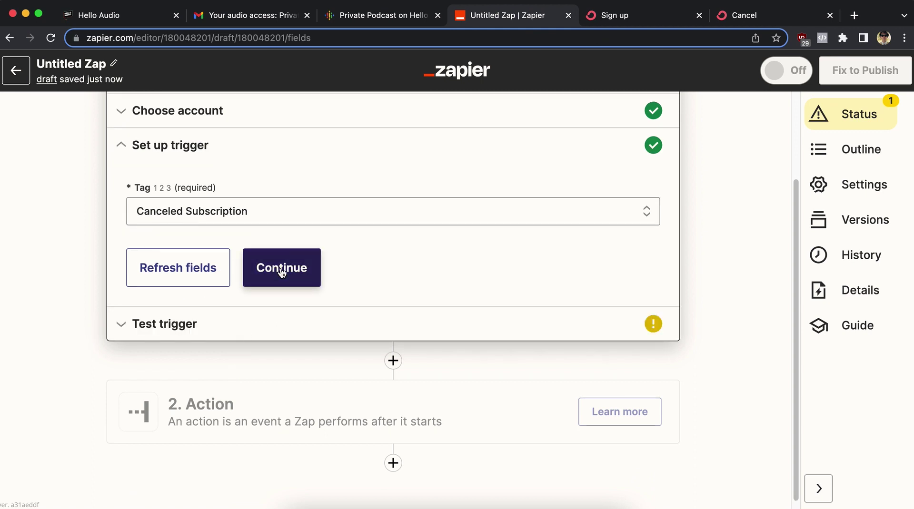
left_click(282, 269)
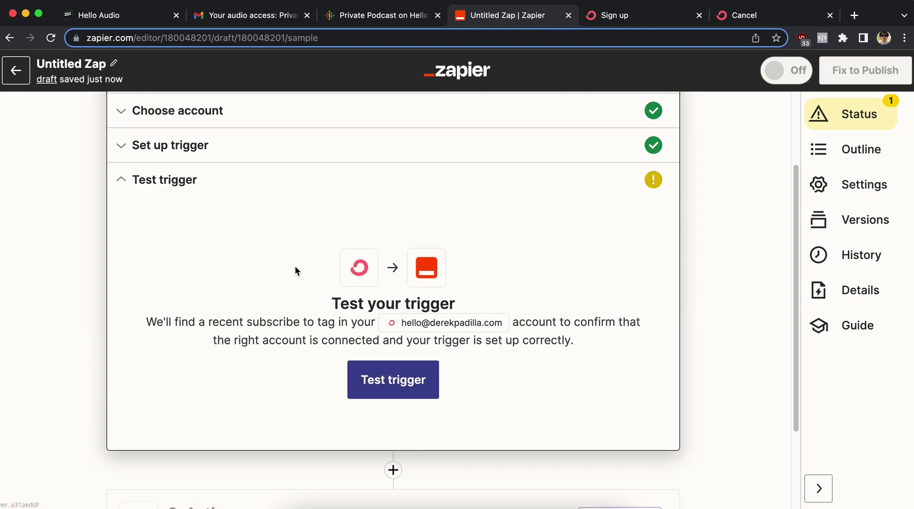
left_click(398, 385)
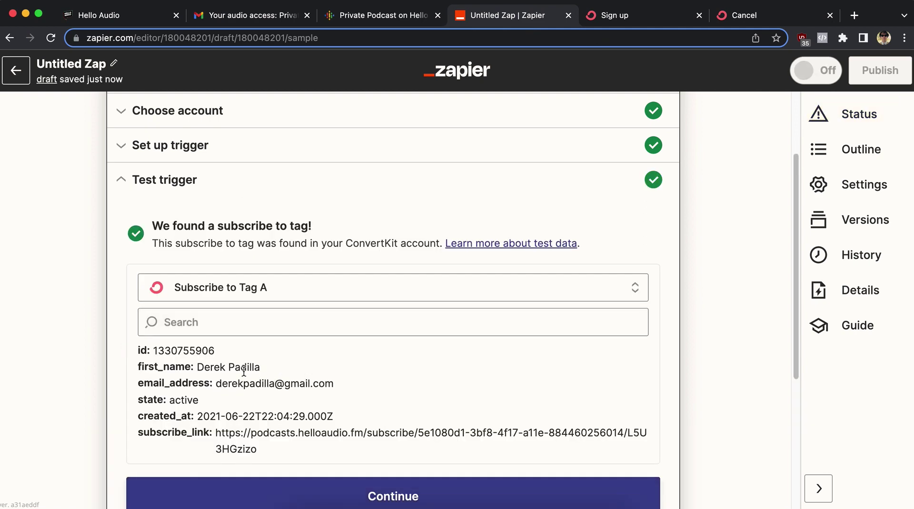
left_click_drag(215, 384, 333, 384)
left_click(343, 386)
scroll(343, 386, "down", 1)
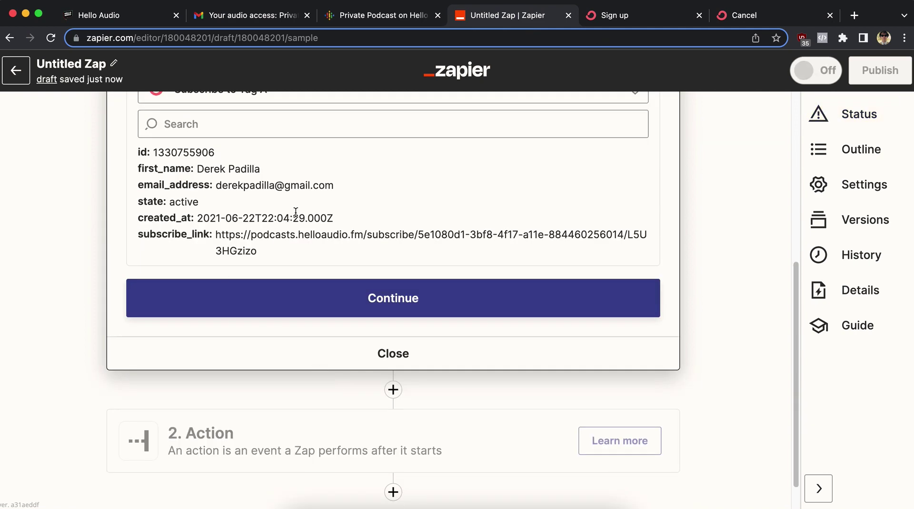
left_click(368, 298)
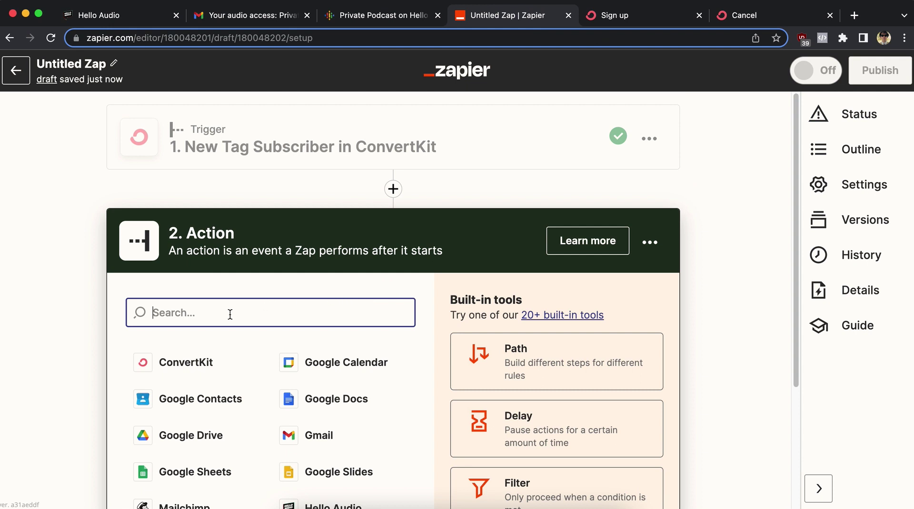
Use Hello Audio's Edit Listener as the action, linked to the connected Hello Audio account.
type("hello a")
left_click(249, 369)
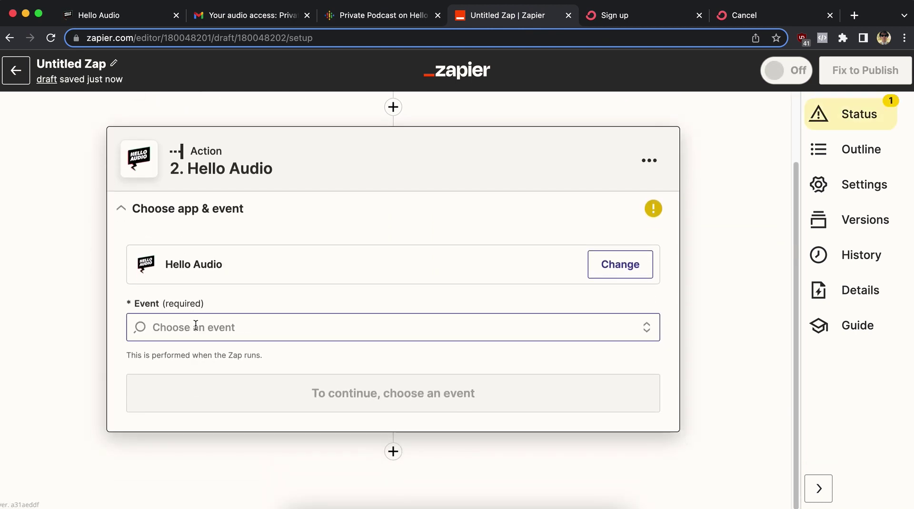
left_click(196, 327)
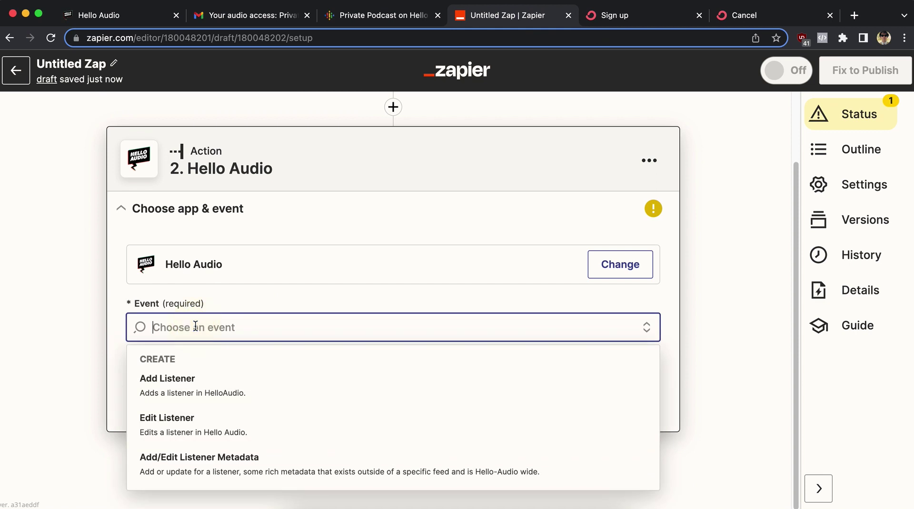
left_click(192, 419)
left_click(251, 405)
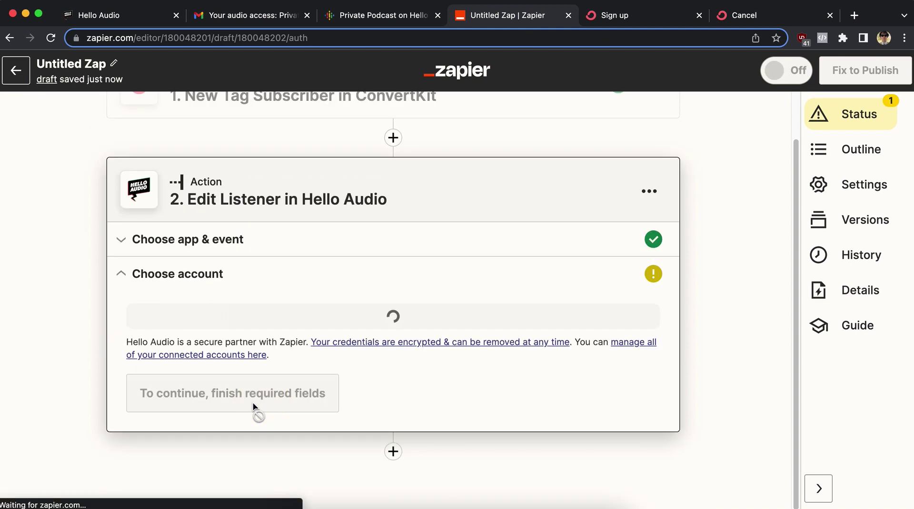
left_click(224, 317)
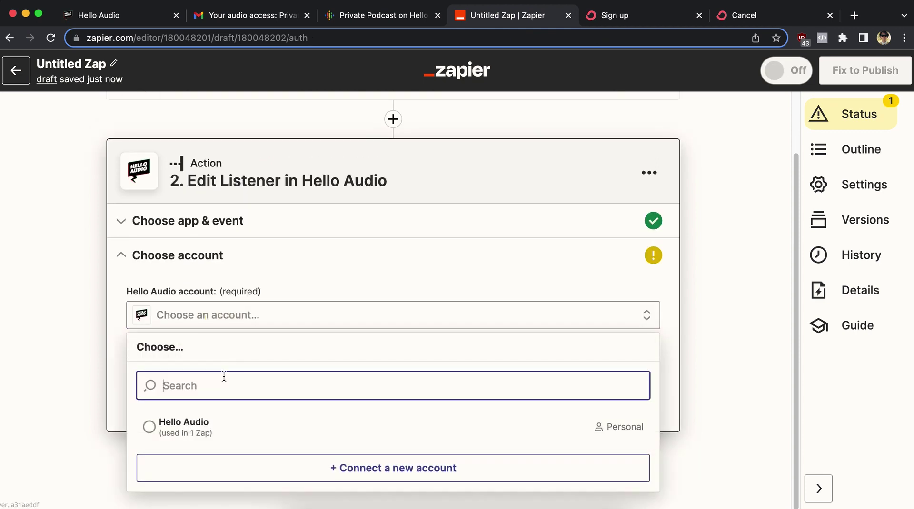
left_click(224, 434)
left_click(147, 401)
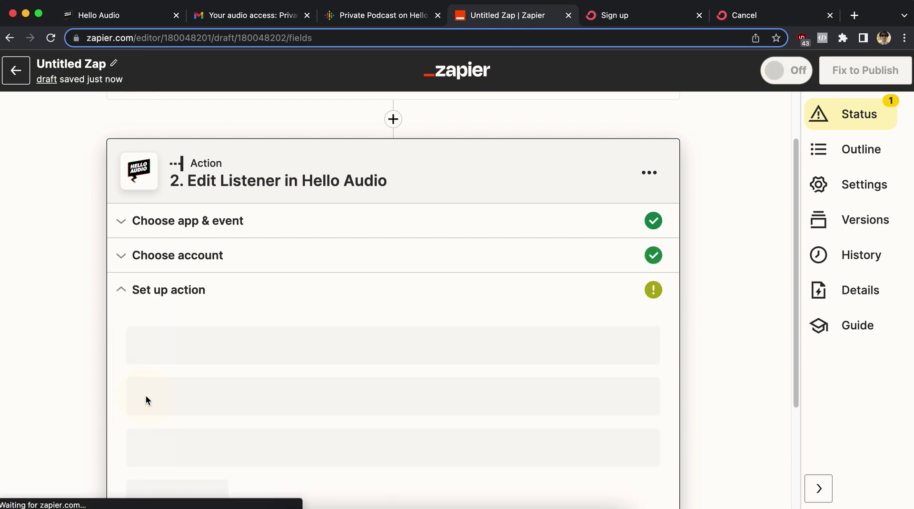
Target the Private Podcast feed and map the ConvertKit Subscriber Email as the listener email.
left_click(199, 201)
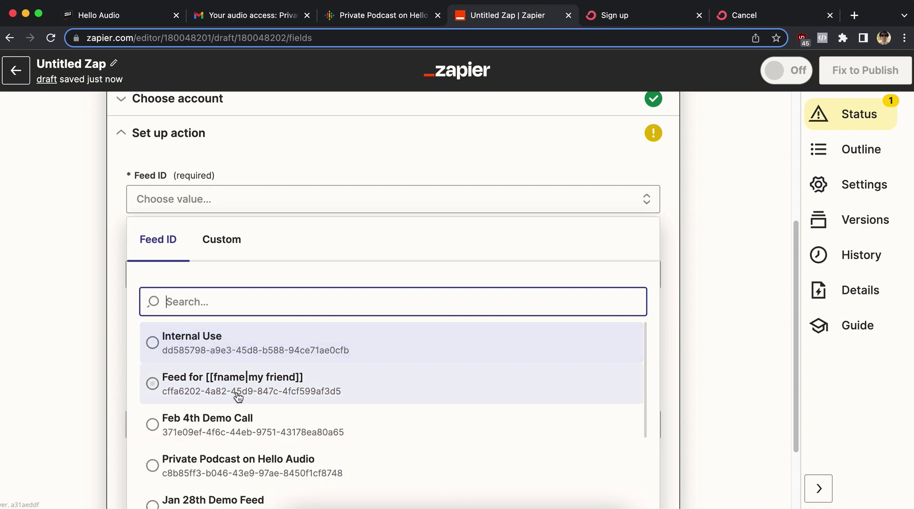
scroll(238, 397, "down", 2)
left_click(341, 422)
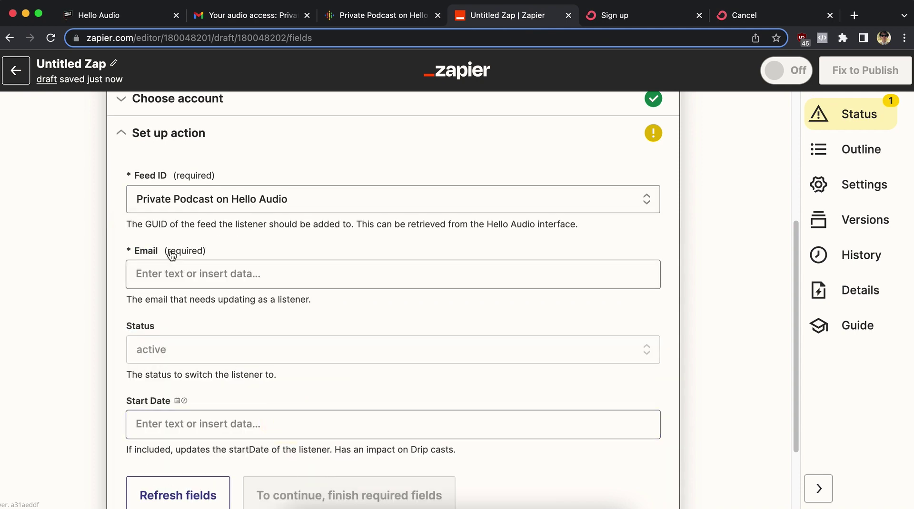
left_click(212, 275)
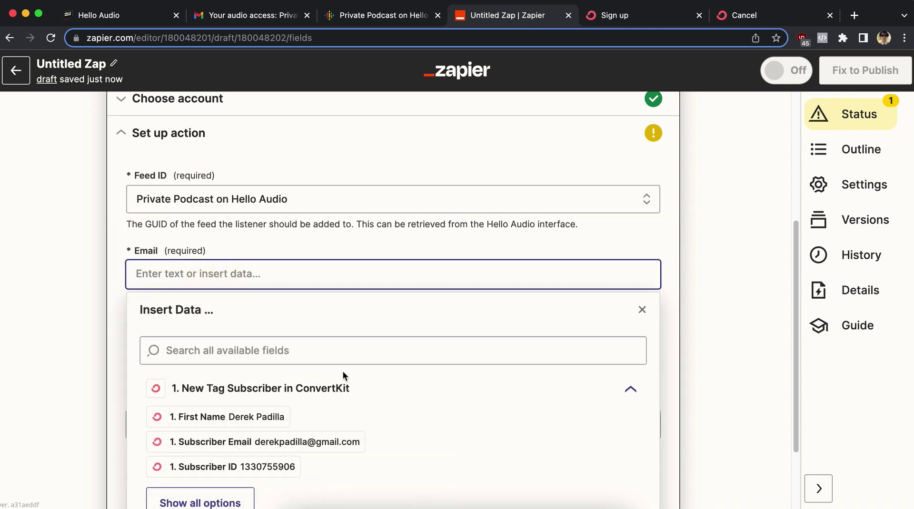
left_click(262, 449)
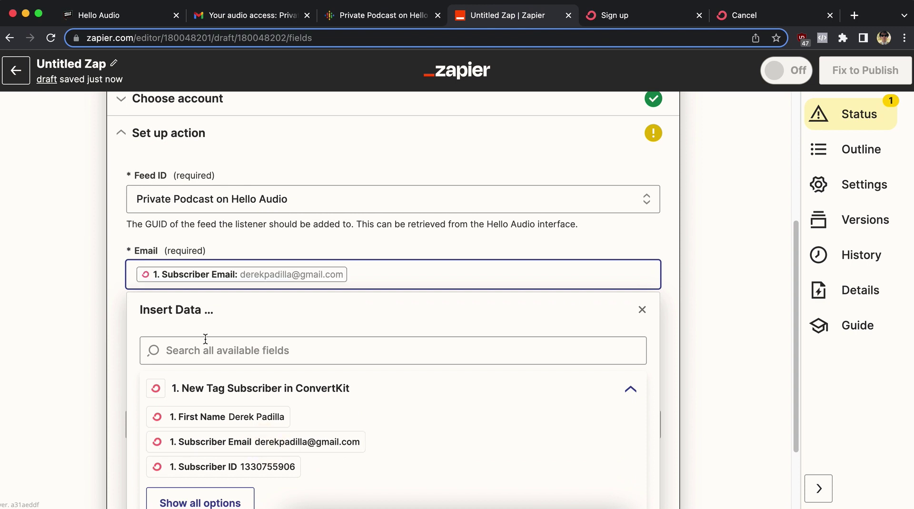
left_click(116, 280)
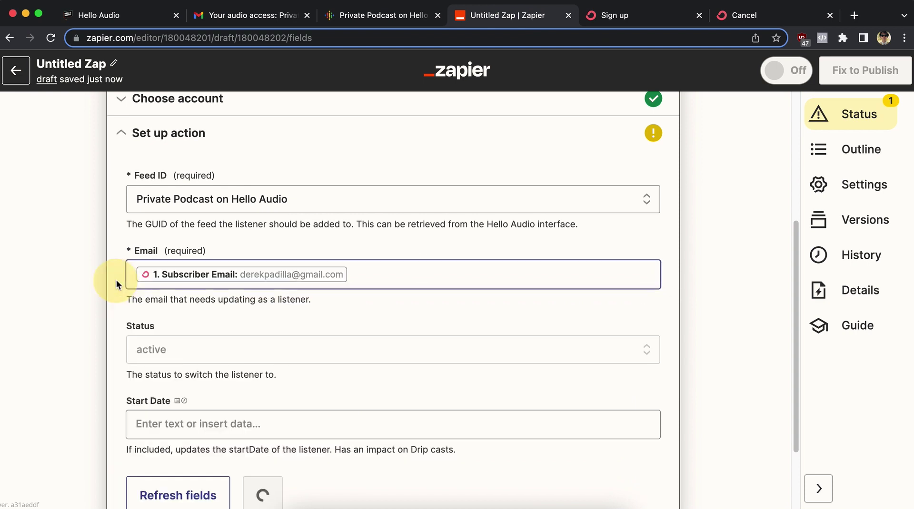
Set the listener Status field to inactive.
scroll(169, 359, "down", 2)
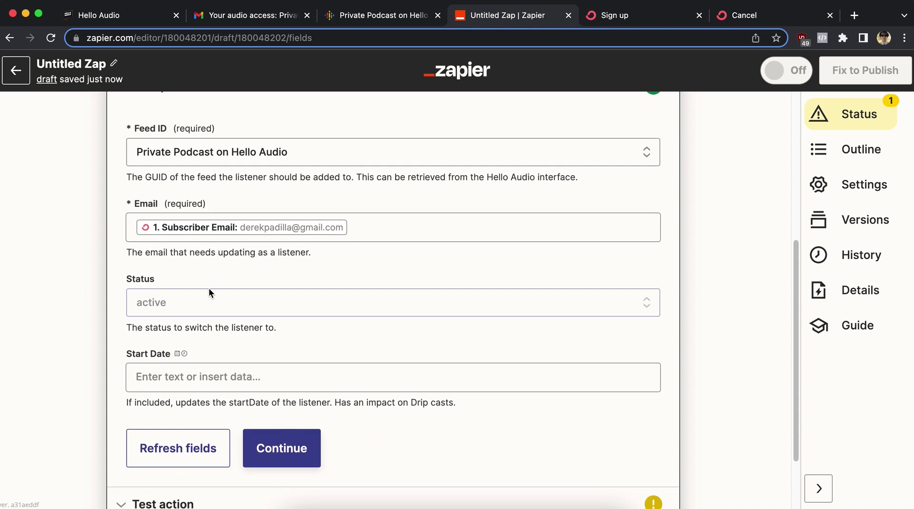
left_click(190, 295)
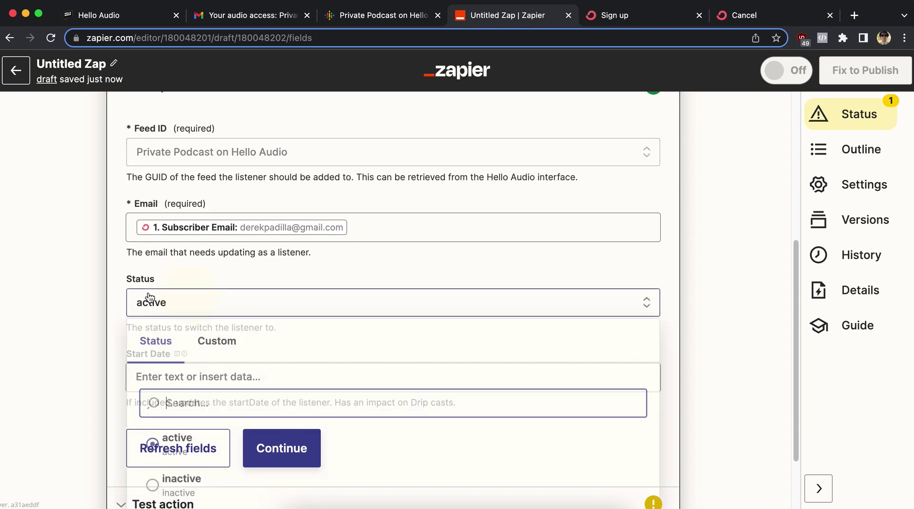
scroll(183, 407, "down", 3)
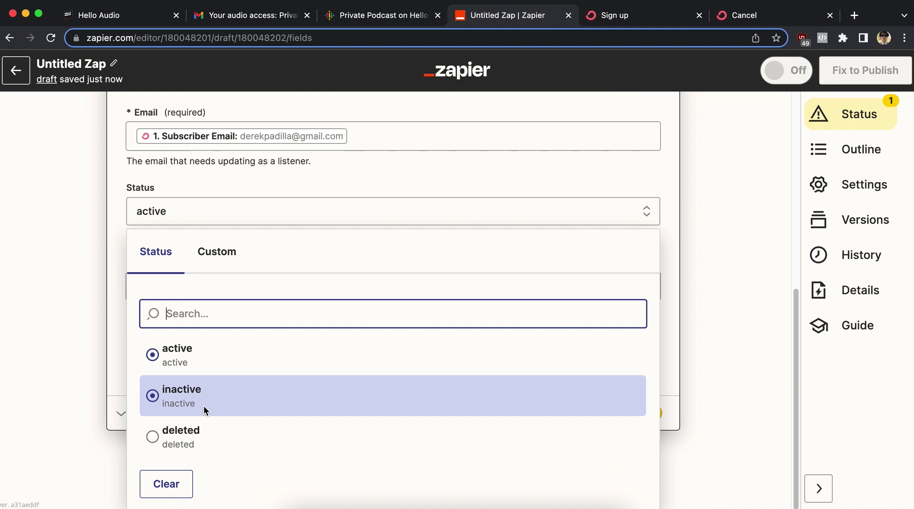
left_click(203, 406)
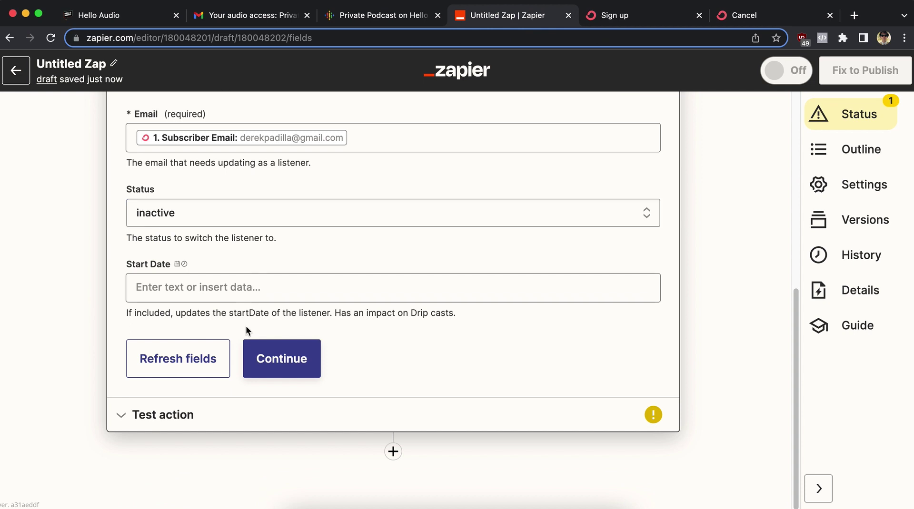
Run the Edit Listener action test, returning the Private Podcast subscribe and RSS links.
left_click(281, 358)
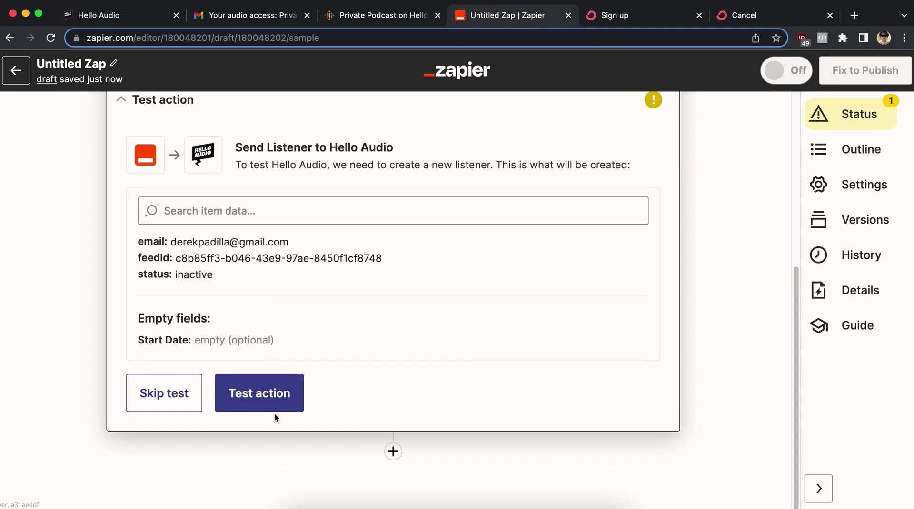
left_click(266, 403)
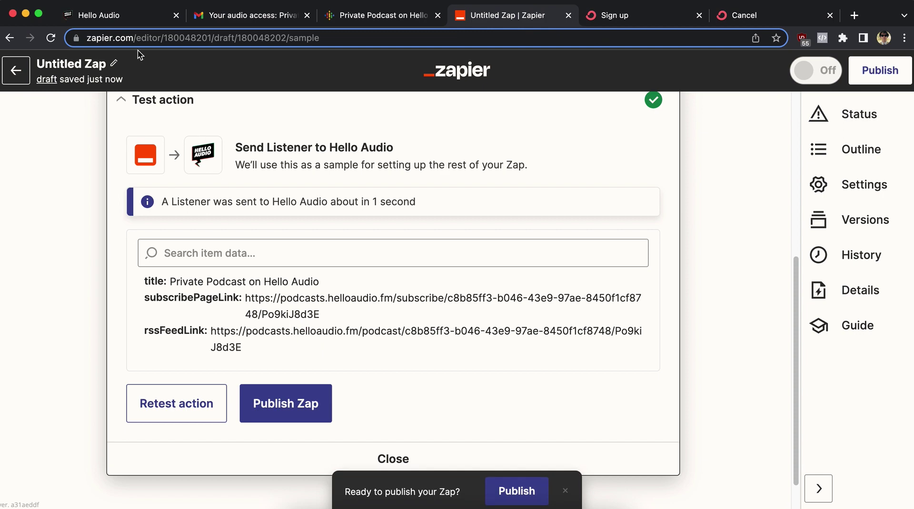
left_click(116, 17)
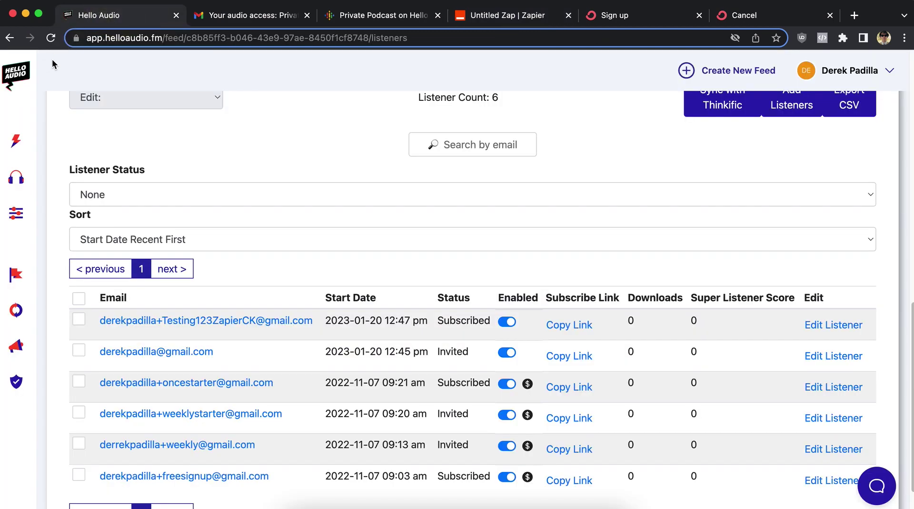
Reload Hello Audio's listeners and verify the 12:45 pm test listener shows Blocked.
left_click_drag(94, 359, 241, 351)
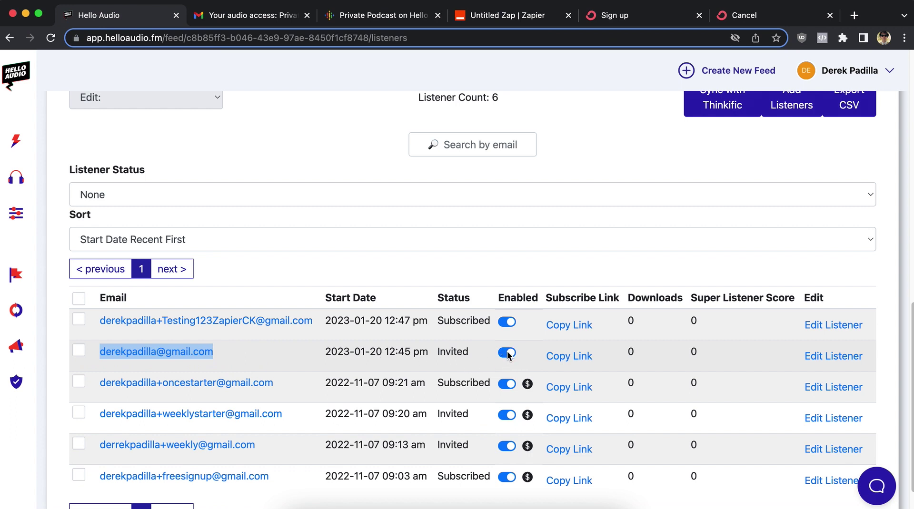
left_click(52, 40)
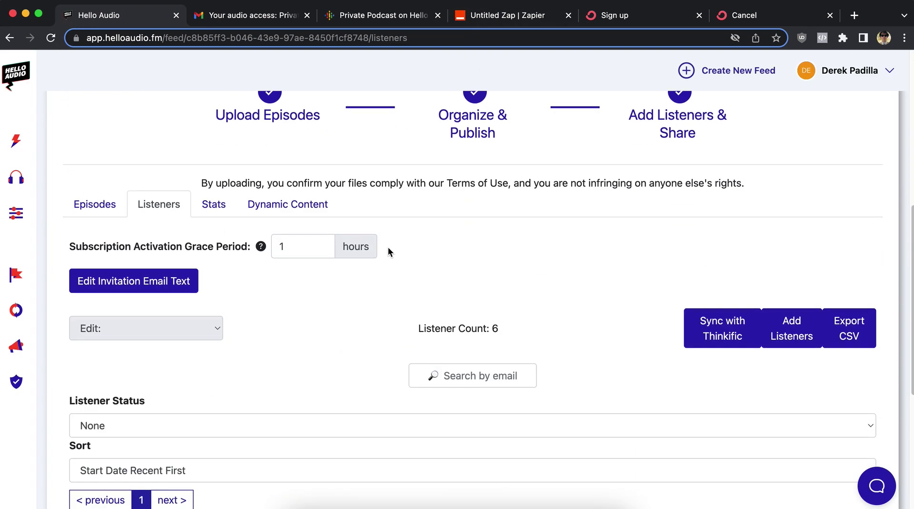
left_click_drag(434, 318, 484, 312)
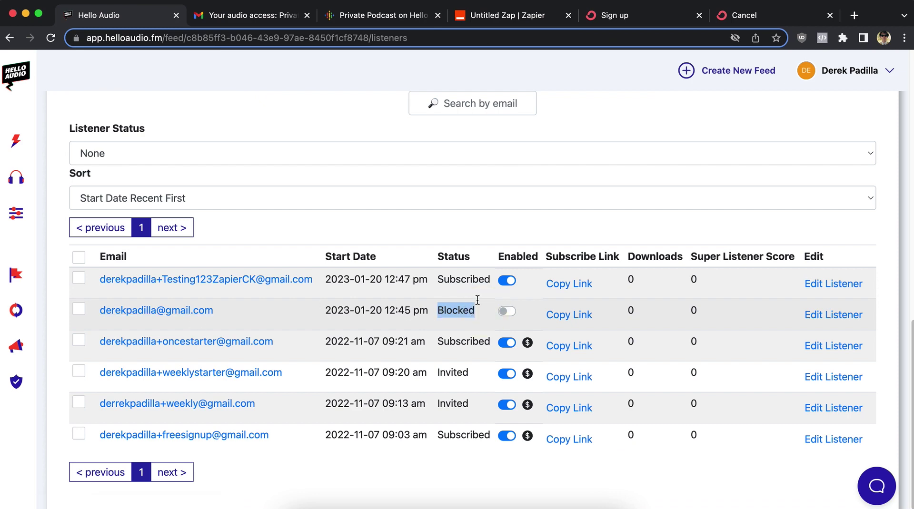
Publish the Edit Listener zap and confirm, turning it On as version 1.
left_click(511, 21)
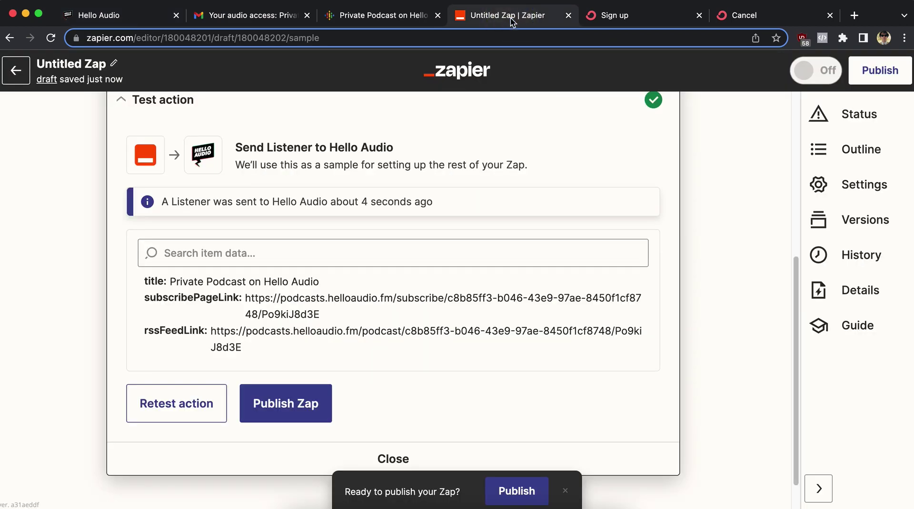
left_click(517, 492)
left_click(497, 301)
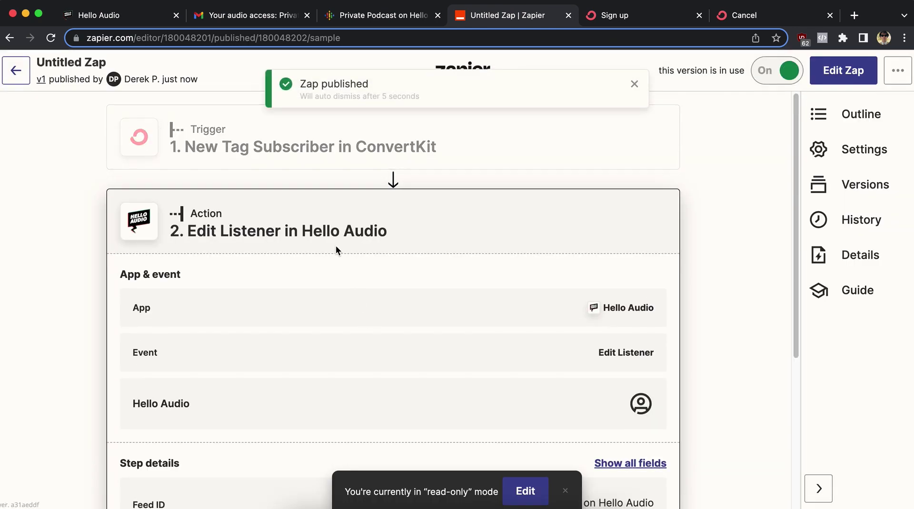
left_click(749, 16)
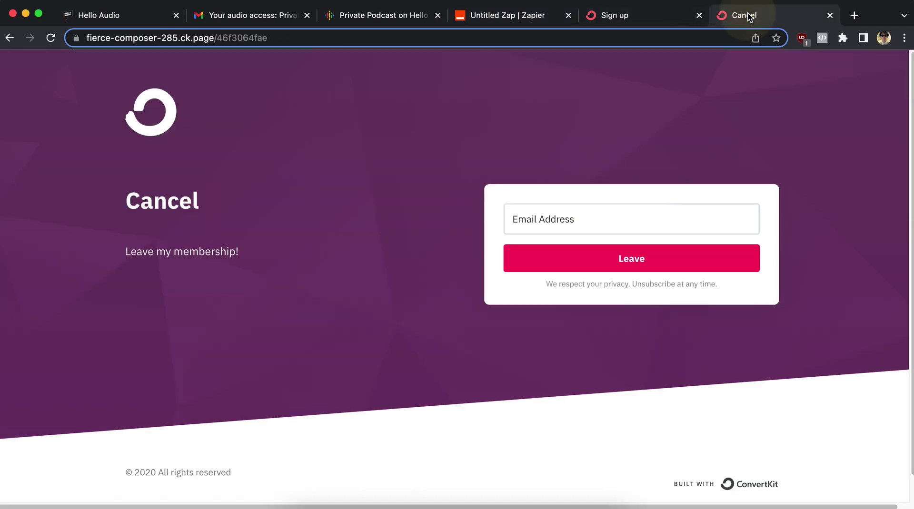
Copy the first listener's email from Hello Audio and submit it on ConvertKit's Cancel form.
left_click(603, 220)
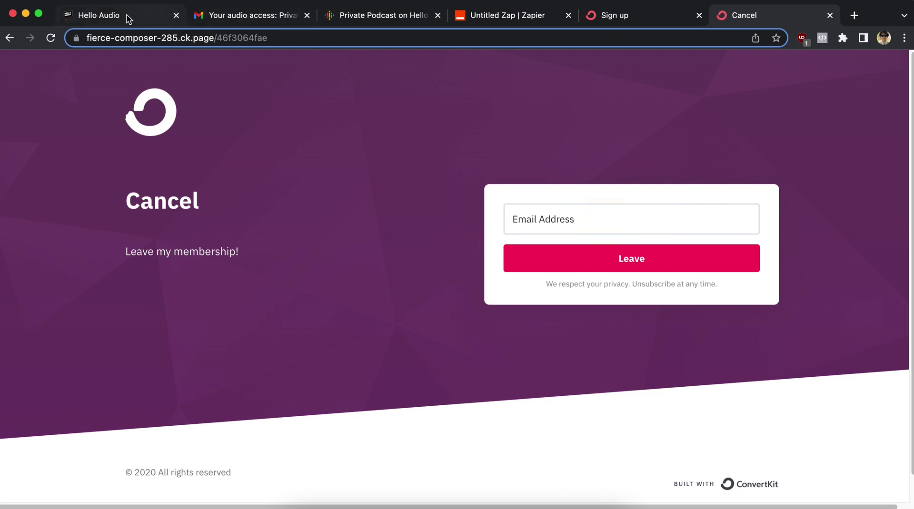
left_click(108, 21)
left_click_drag(312, 280, 98, 278)
key("cmd+c")
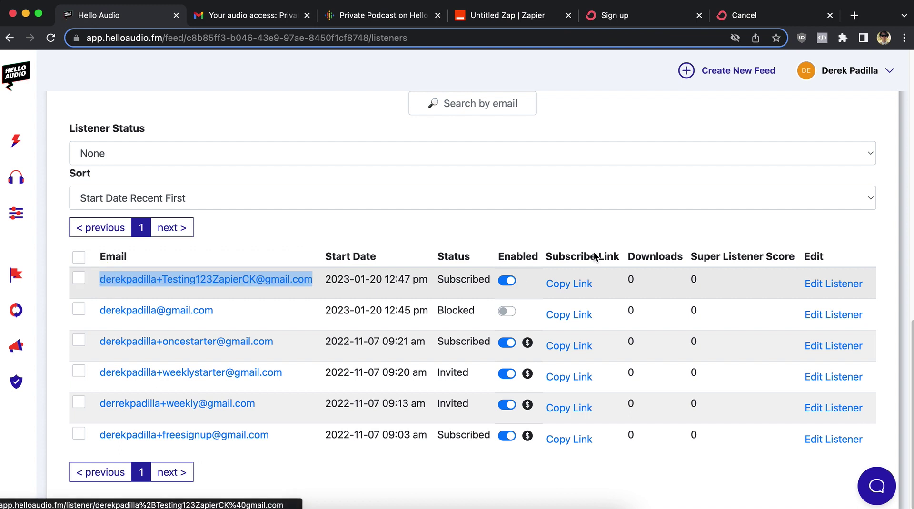
left_click(784, 19)
left_click(557, 208)
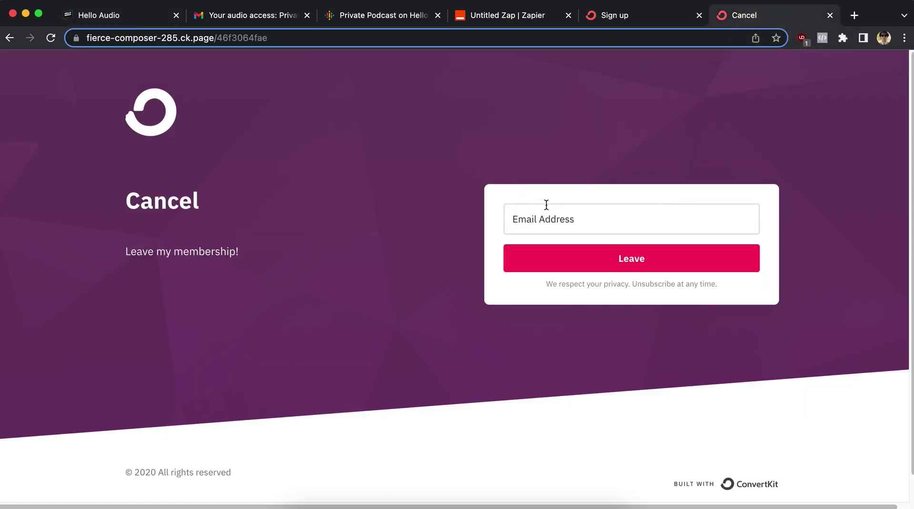
key("cmd+v")
left_click_drag(512, 224, 755, 219)
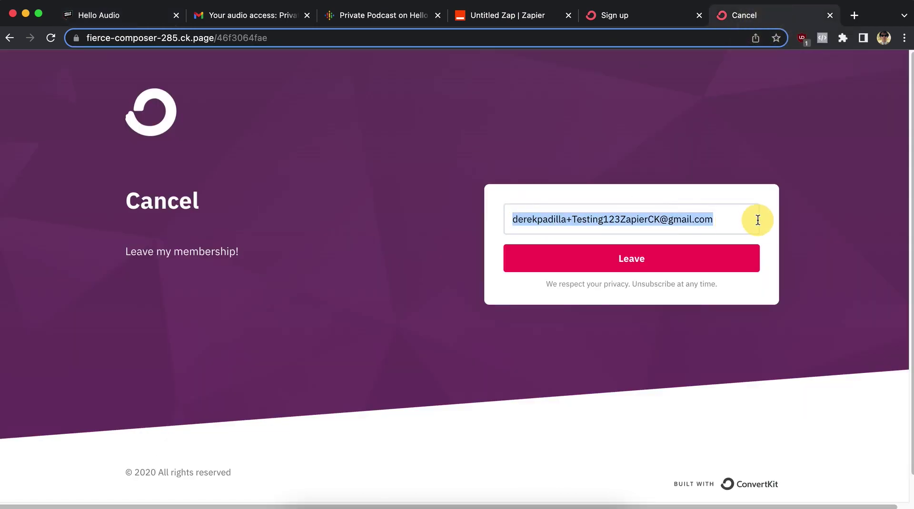
left_click(745, 218)
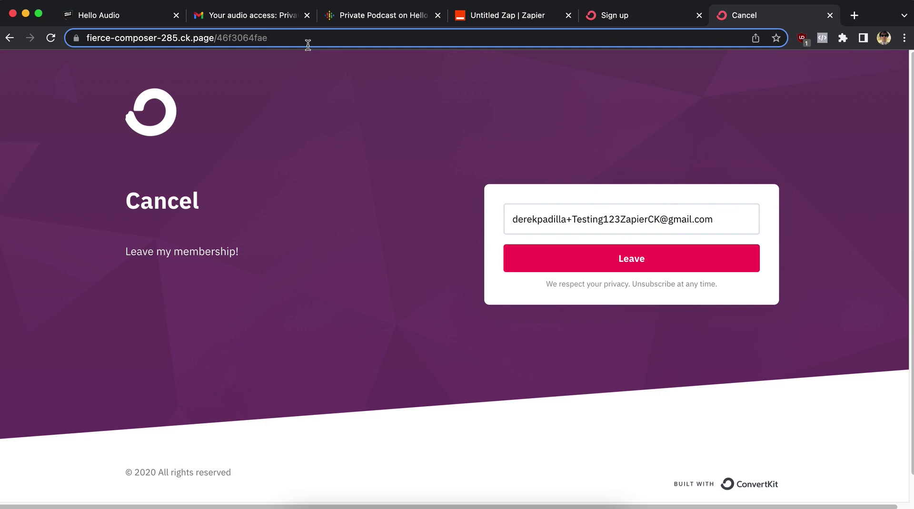
left_click(597, 272)
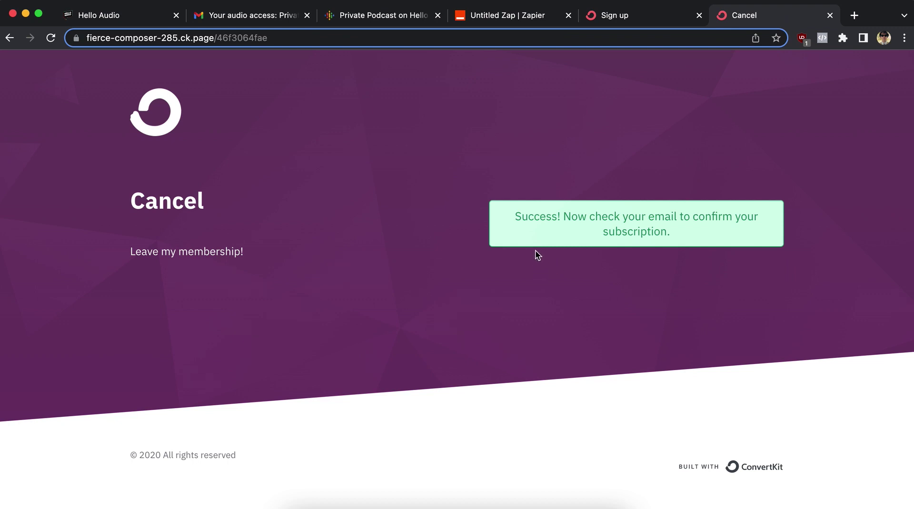
Reload Hello Audio's listeners page to see the 12:47 pm listener now Blocked.
left_click(114, 15)
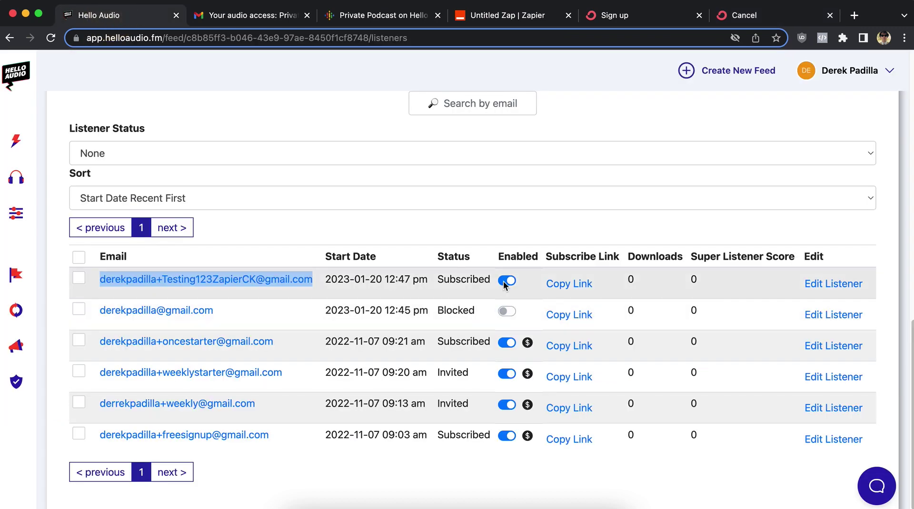
left_click(51, 38)
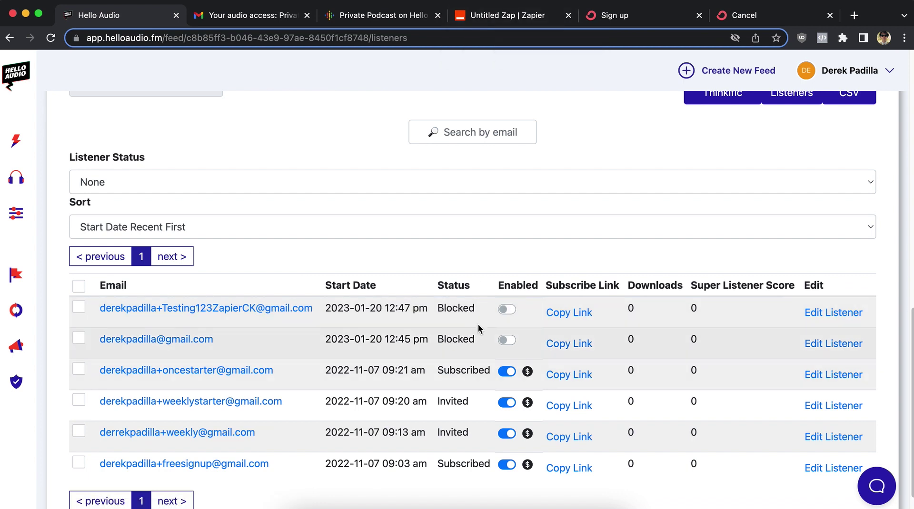
Try playing the private podcast's example episode in Google Podcasts and dismiss the playback error.
left_click(386, 3)
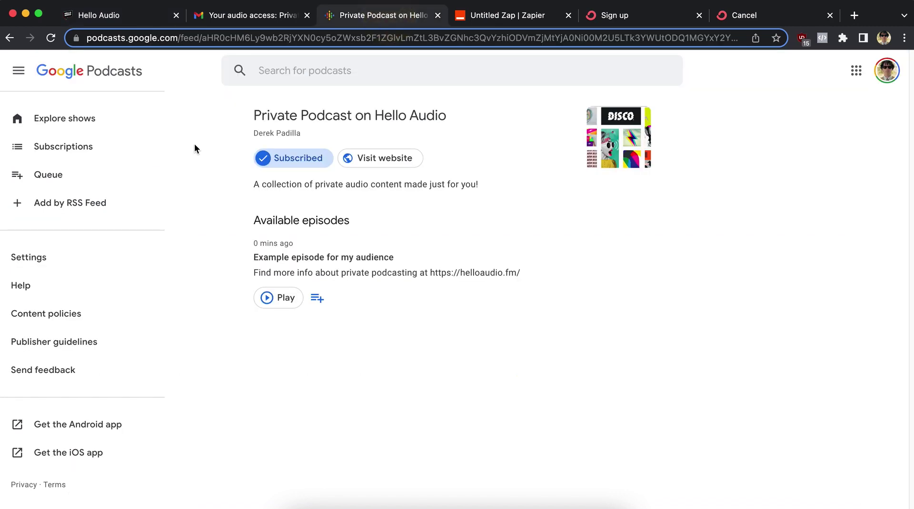
left_click(265, 298)
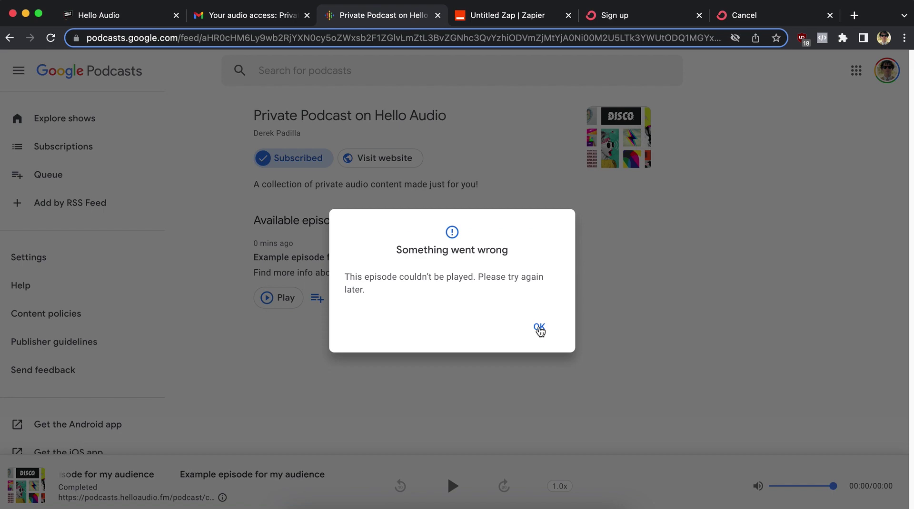
left_click(539, 328)
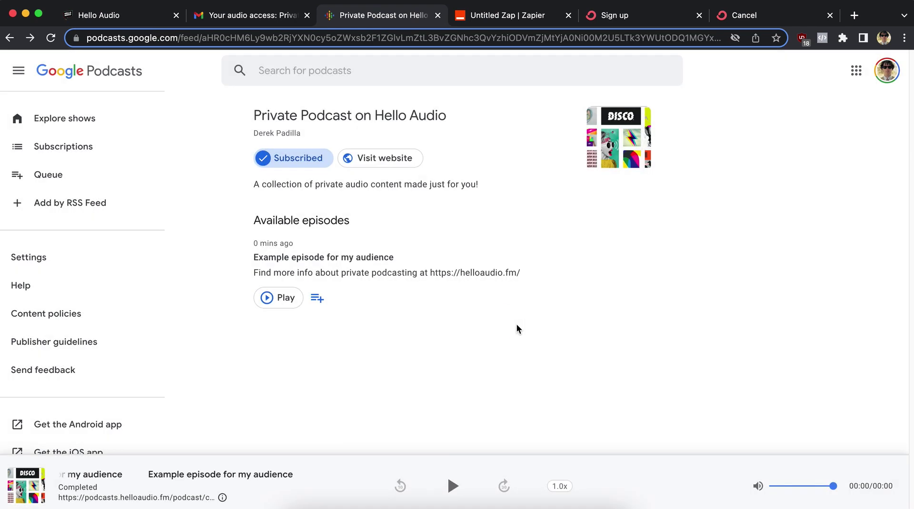
left_click(528, 19)
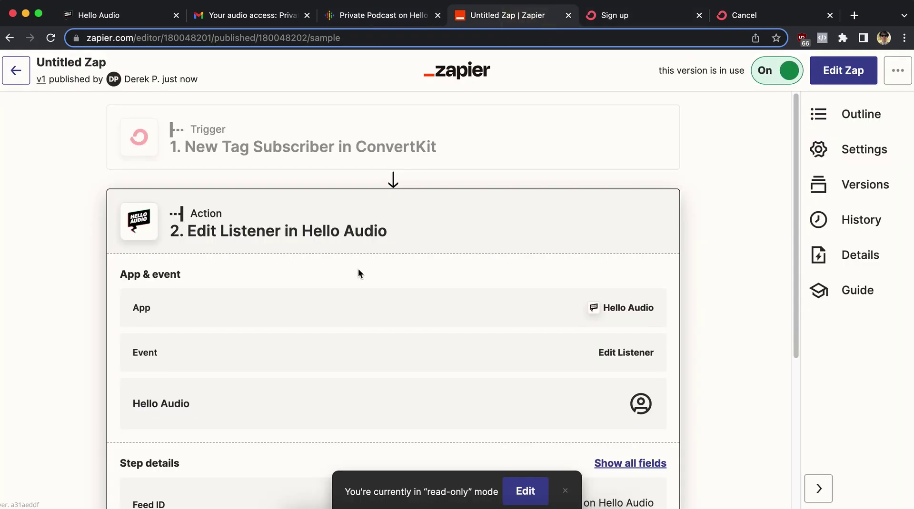
Rename the Zap to 'Cancel Subscription in Hello Audio' and return to the Zaps list.
left_click(57, 64)
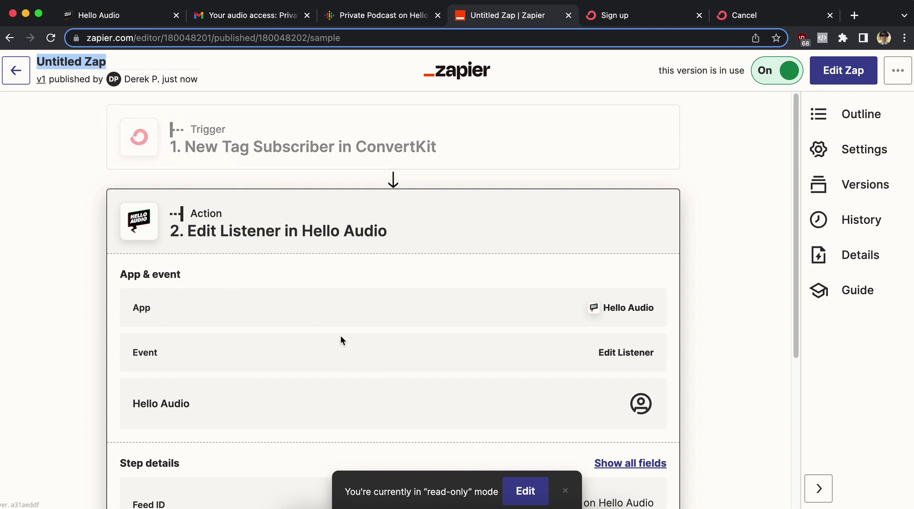
scroll(189, 355, "down", 1)
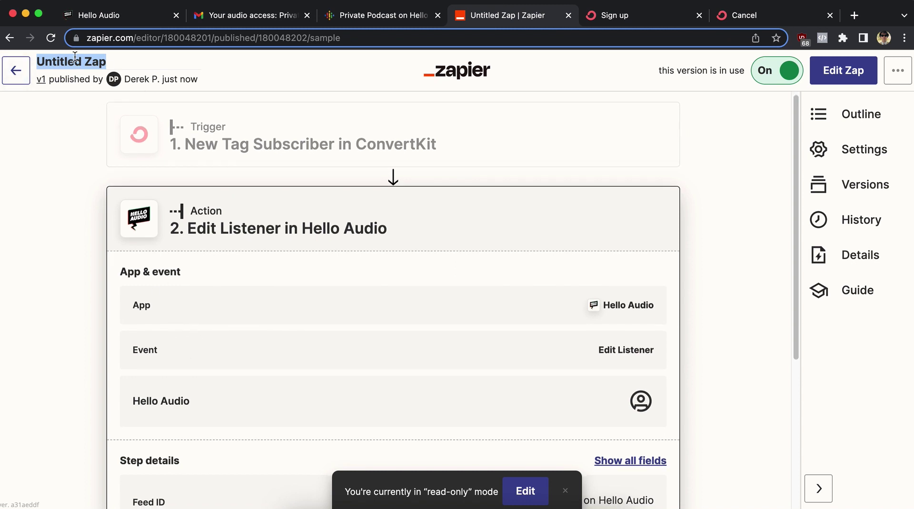
type("Cancel")
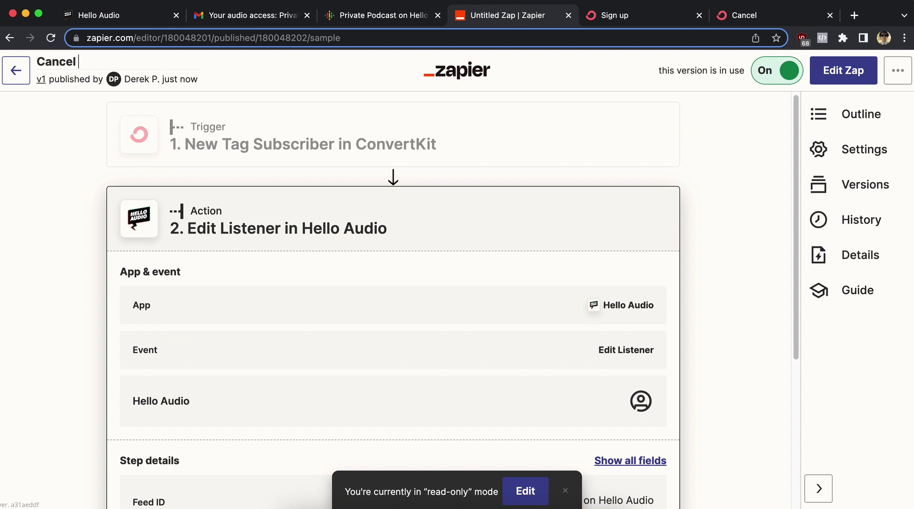
type(" Subscription")
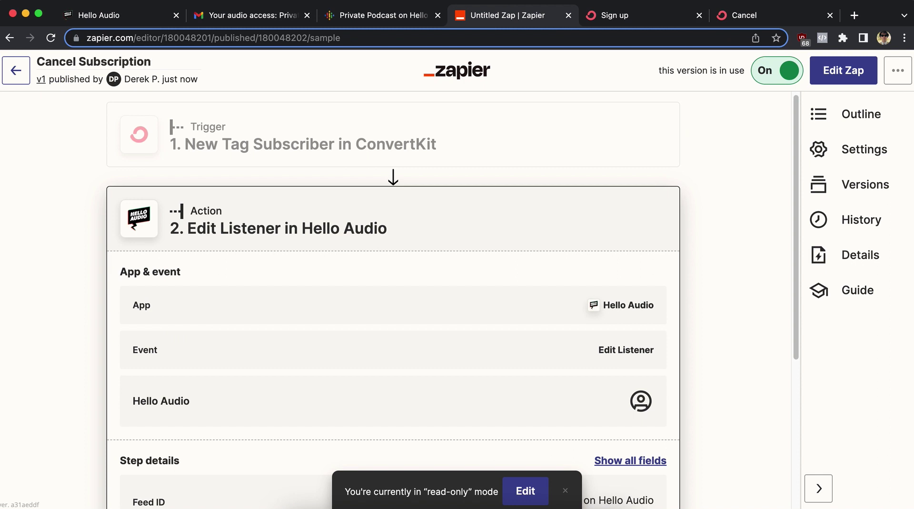
type(" in Hello AUdio")
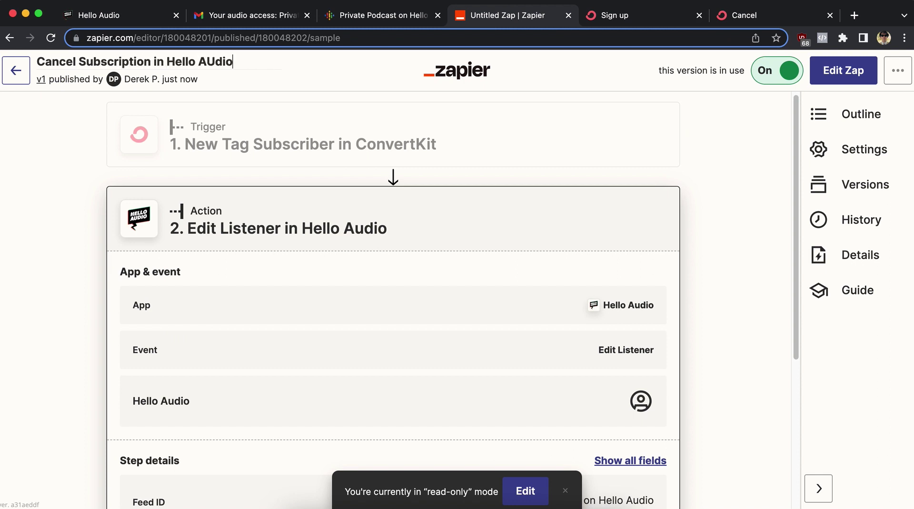
key("BackSpace")
key("BackSpace")
key("BackSpace")
key("BackSpace")
type("udio")
left_click(59, 157)
left_click(17, 76)
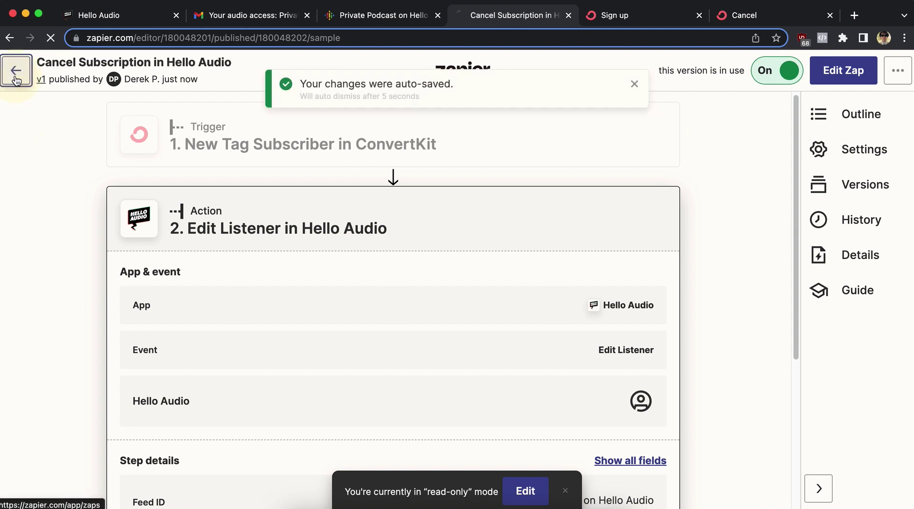